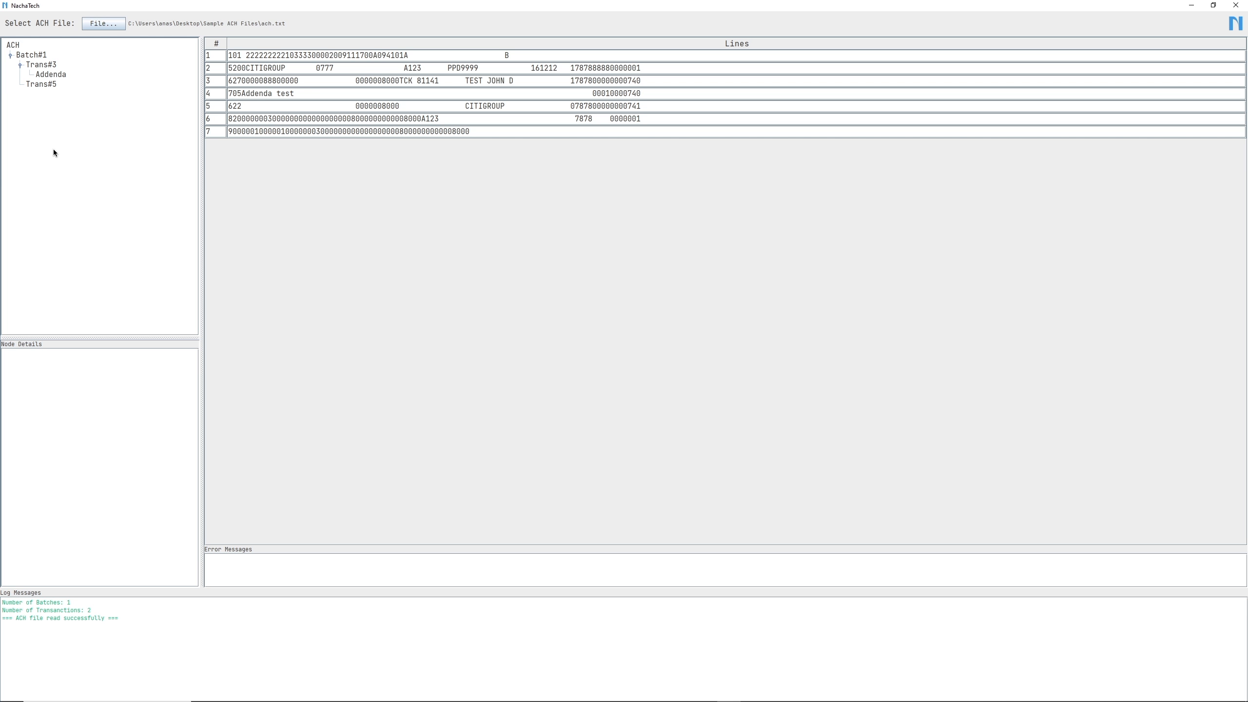
Review the node details of Trans#3, Batch#1, the ACH file header and the Addenda record in ach.txt.
click(41, 67)
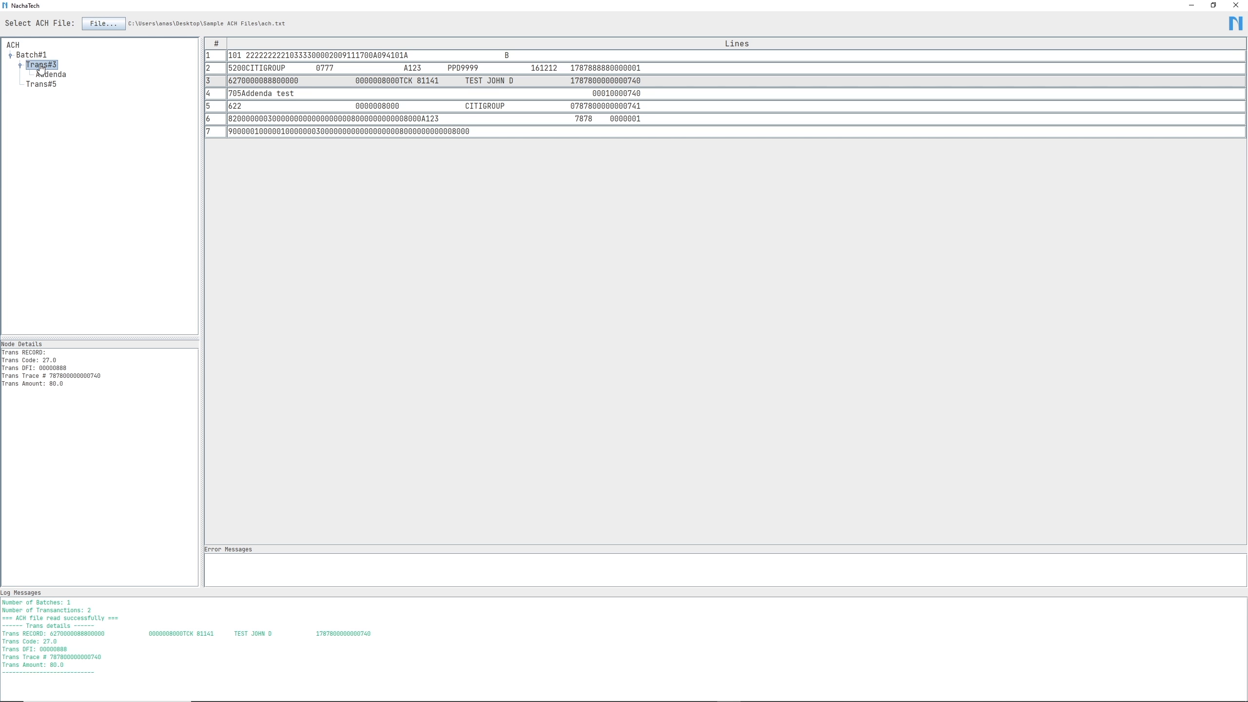
click(32, 56)
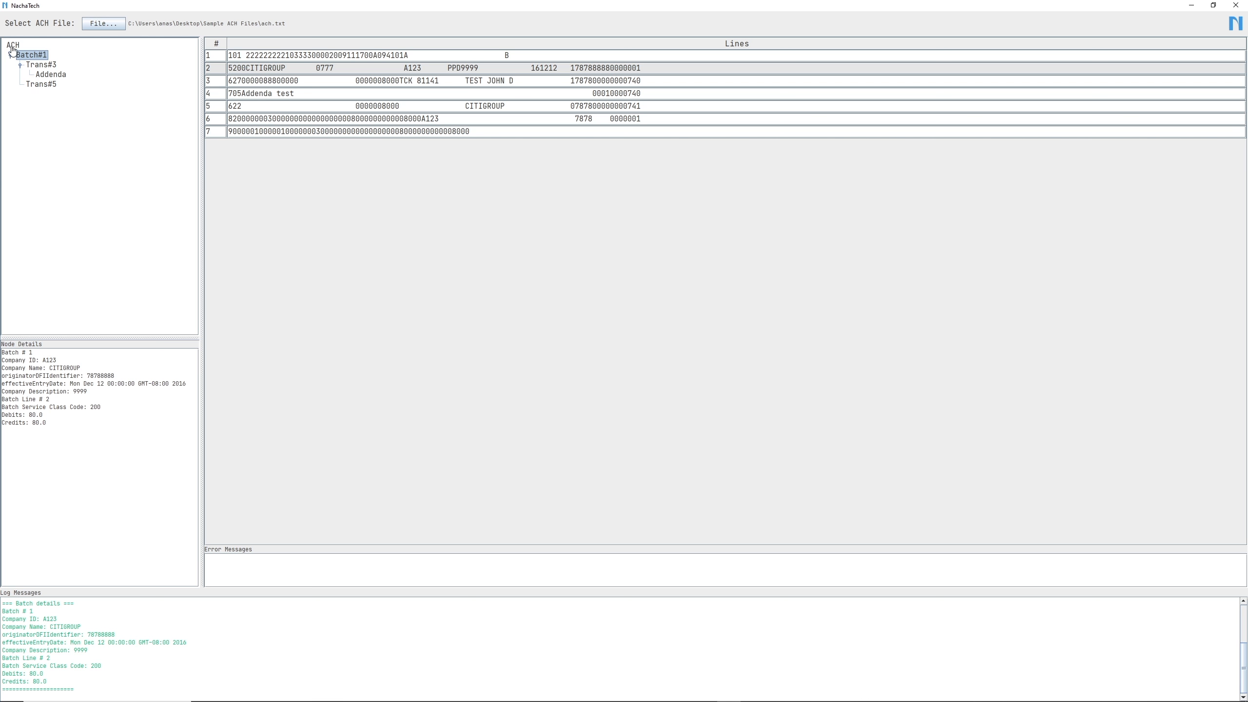
click(12, 47)
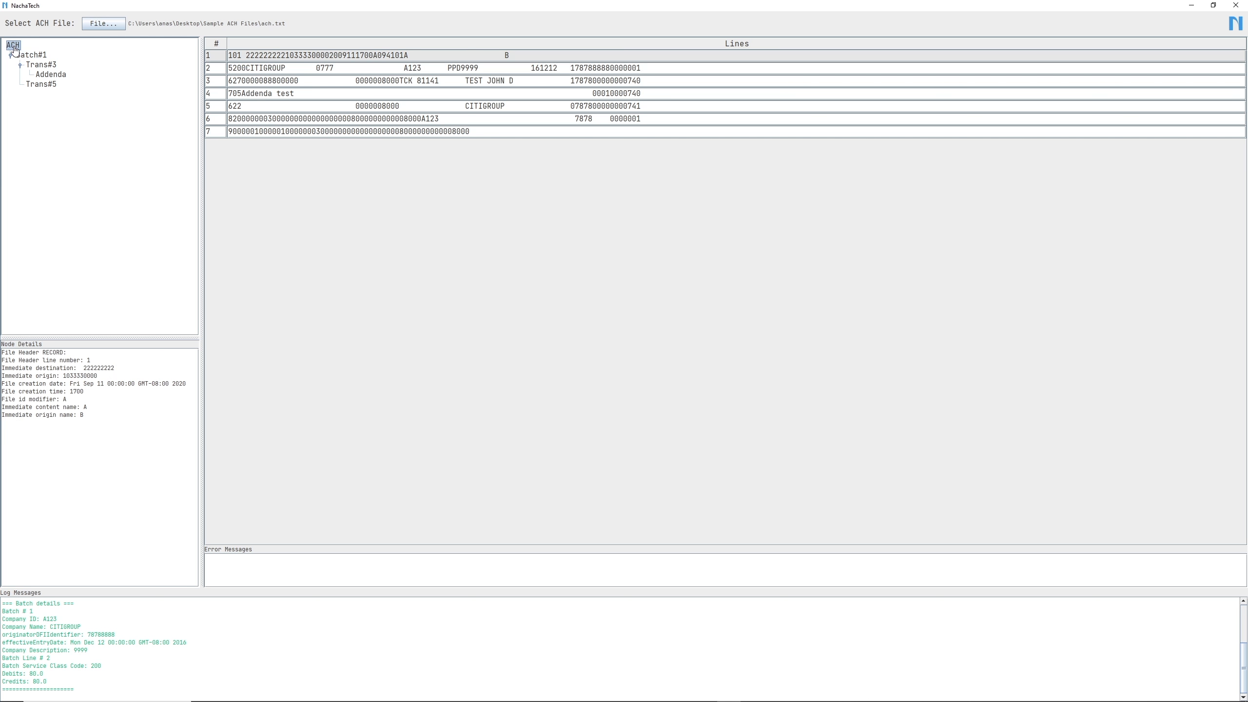
click(53, 75)
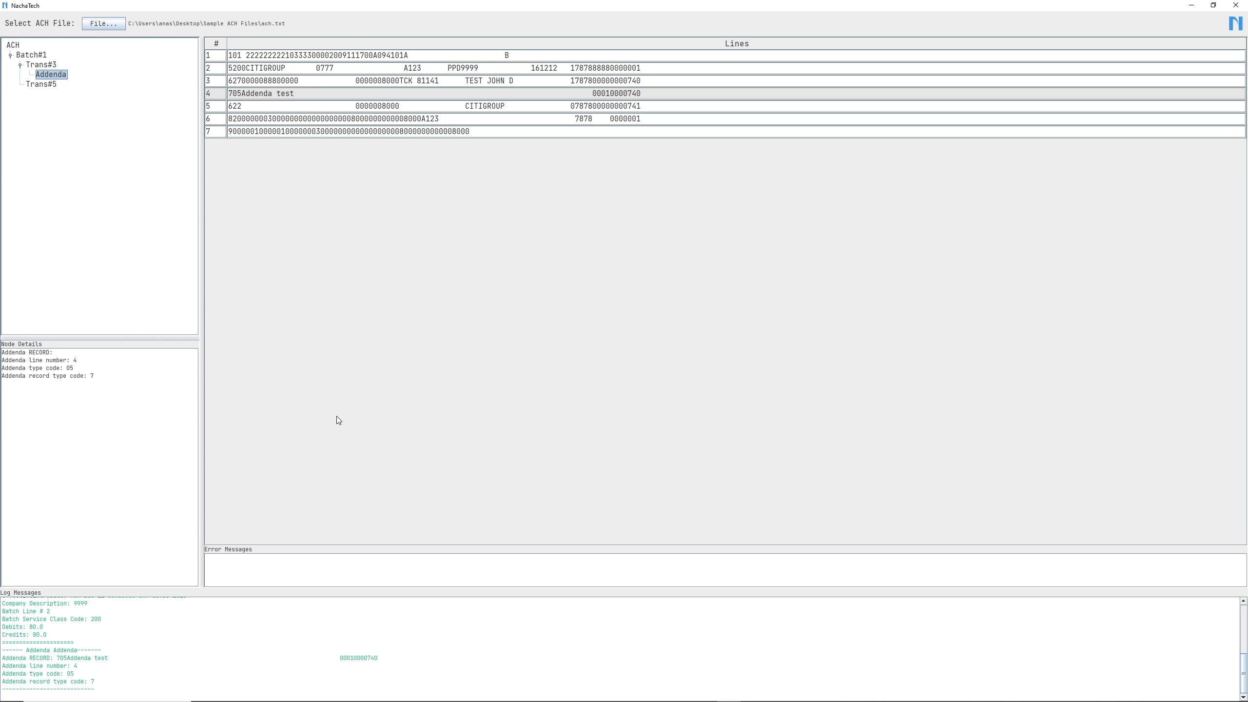
click(336, 93)
Check the license key's validity, licensee and expiration details in the About dialog, and close it.
click(1237, 26)
drag(145, 13, 485, 191)
mouse_move(496, 293)
mouse_down()
mouse_move(495, 276)
mouse_move(494, 308)
mouse_up()
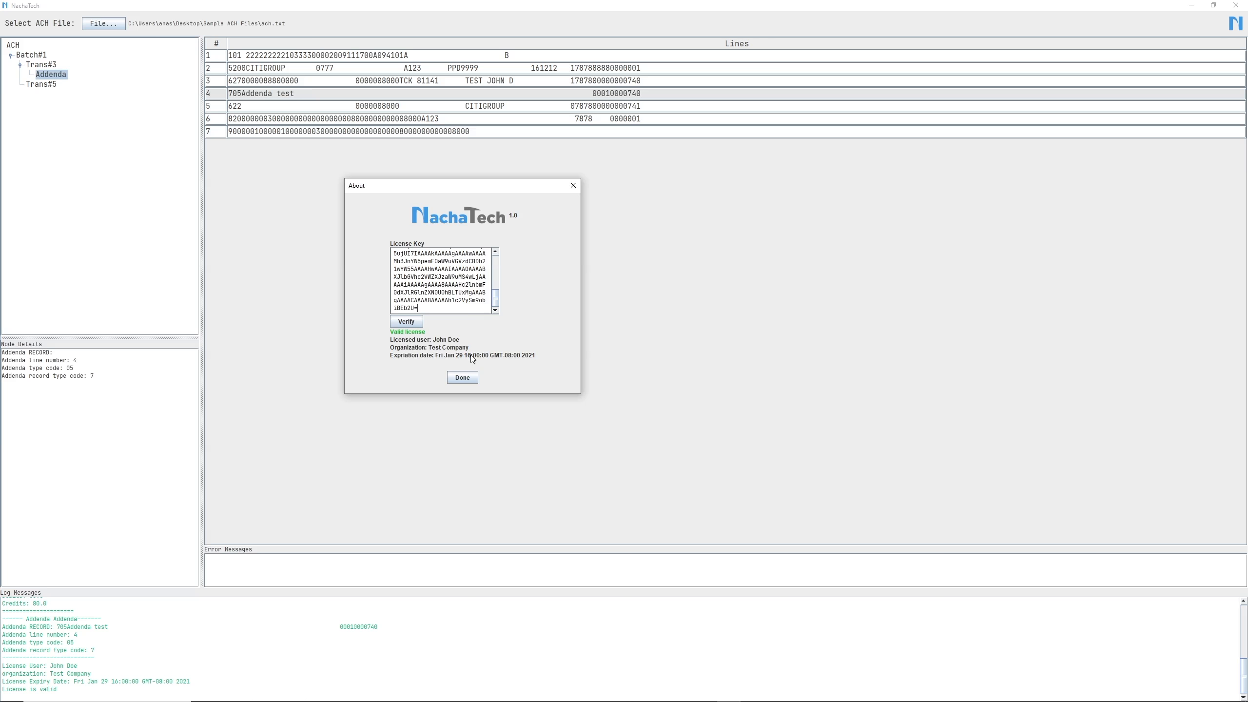
click(464, 378)
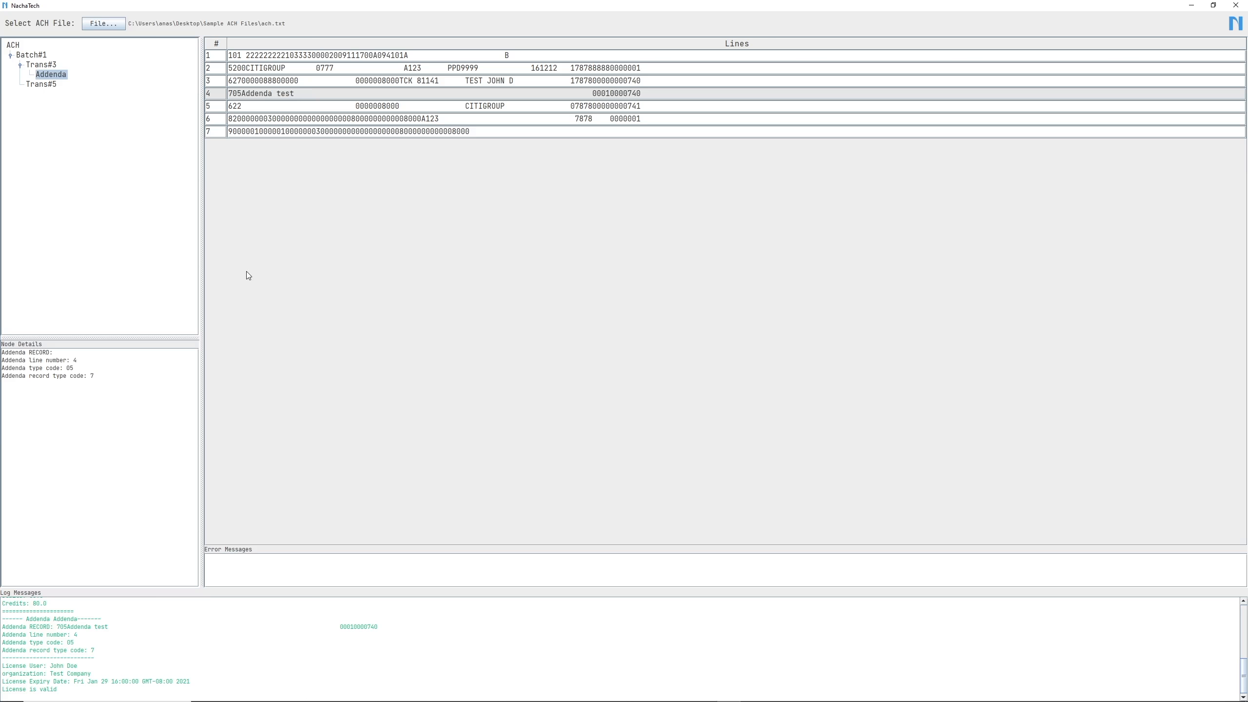
Widen the tree pane slightly and review the ACH file header's fields, including the help for Immediate Origin.
drag(201, 240, 216, 242)
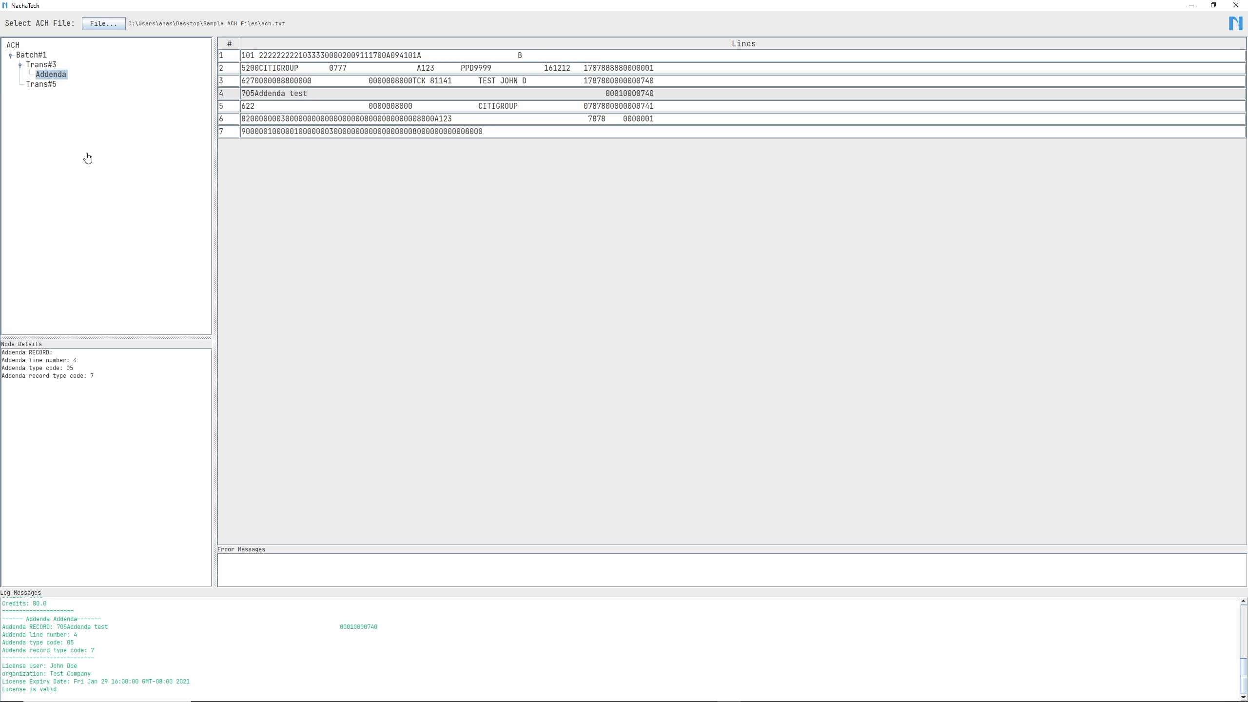
double_click(14, 47)
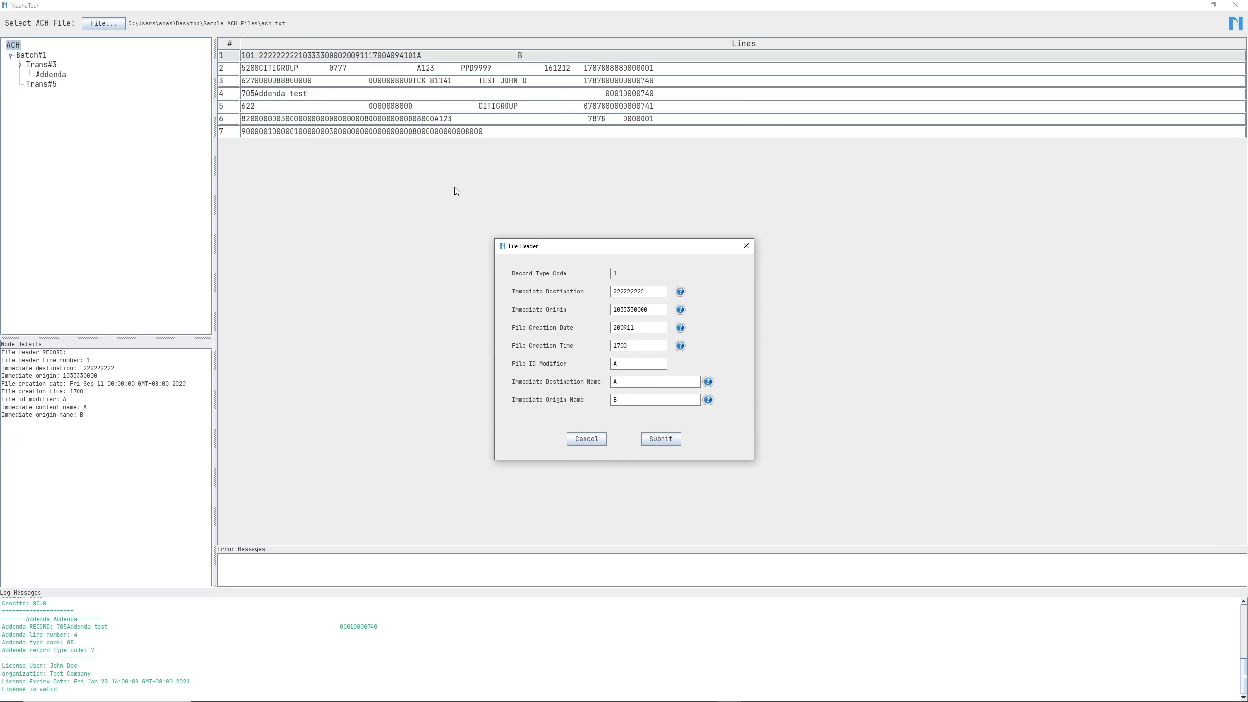
drag(558, 251, 510, 220)
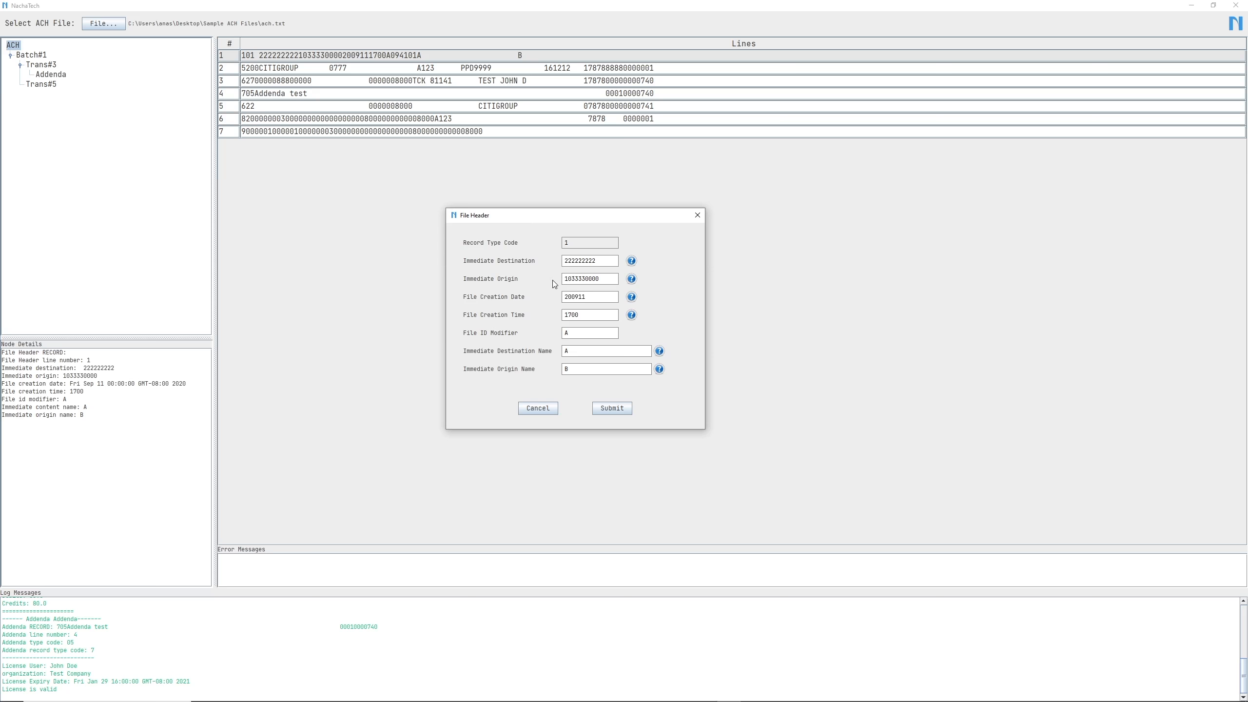
click(632, 279)
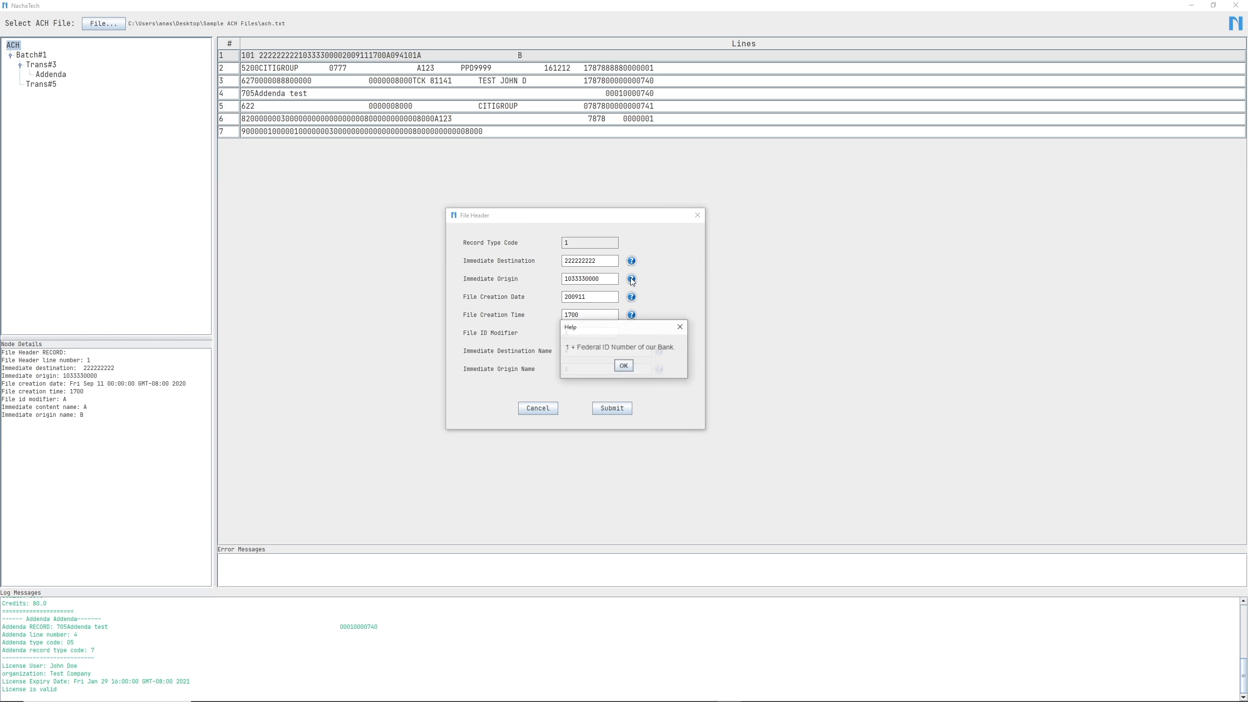
drag(627, 327, 457, 265)
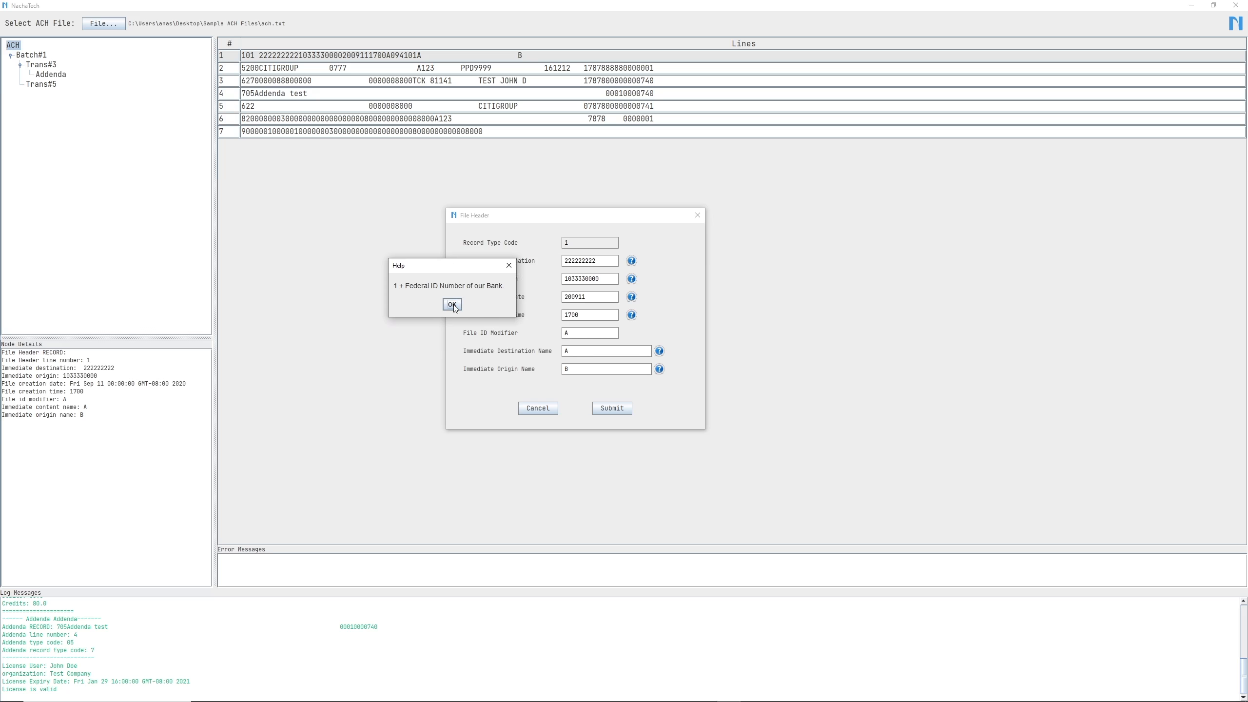
click(452, 304)
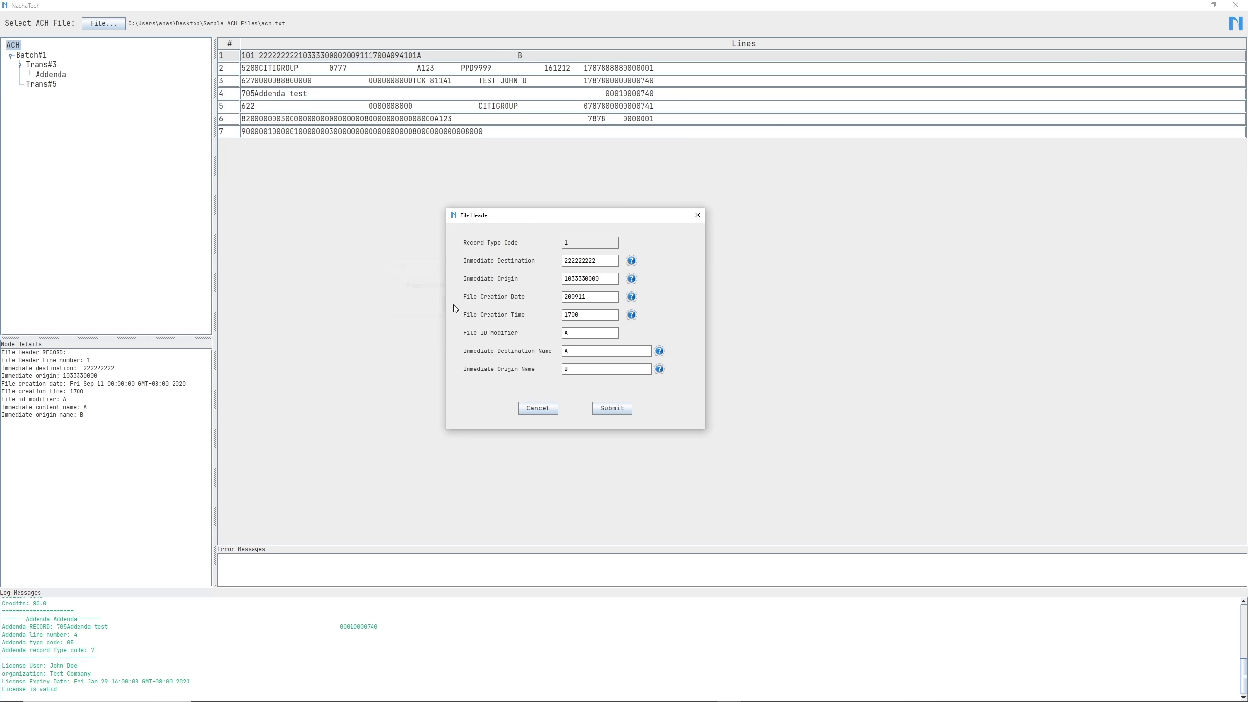
click(538, 408)
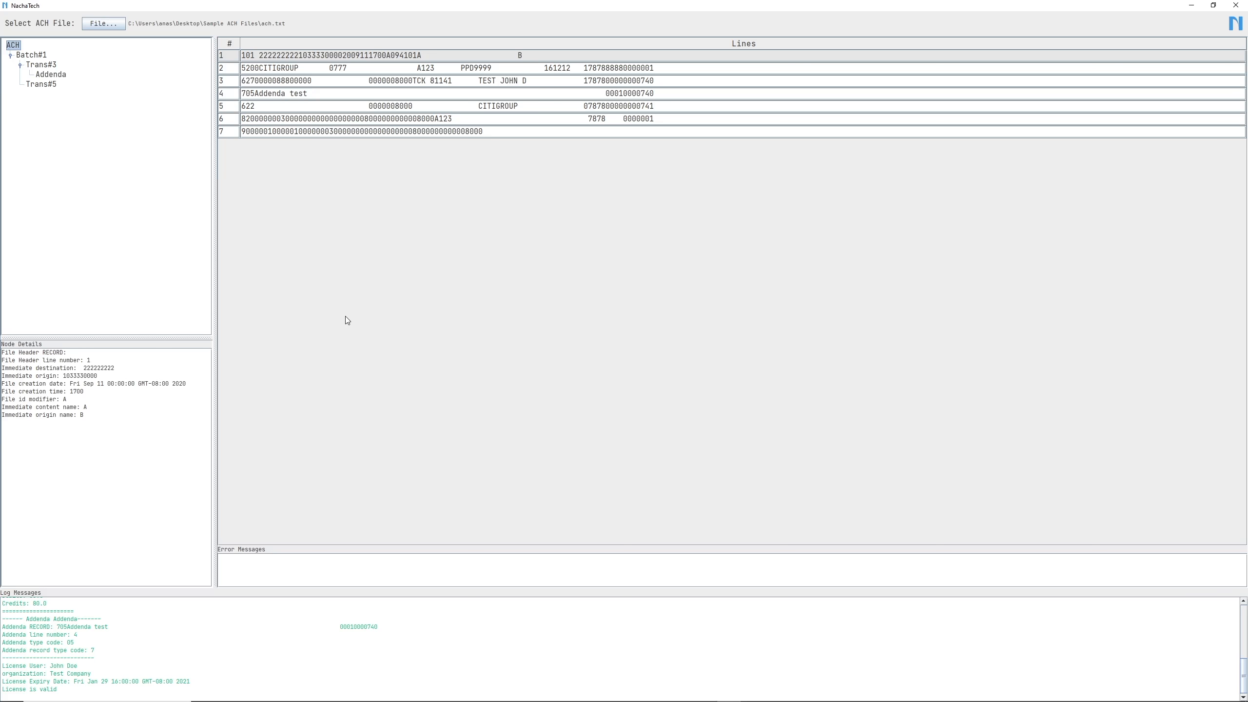
Review the fields of the Batch#1 header form and close it without submitting.
double_click(28, 55)
drag(585, 230, 411, 200)
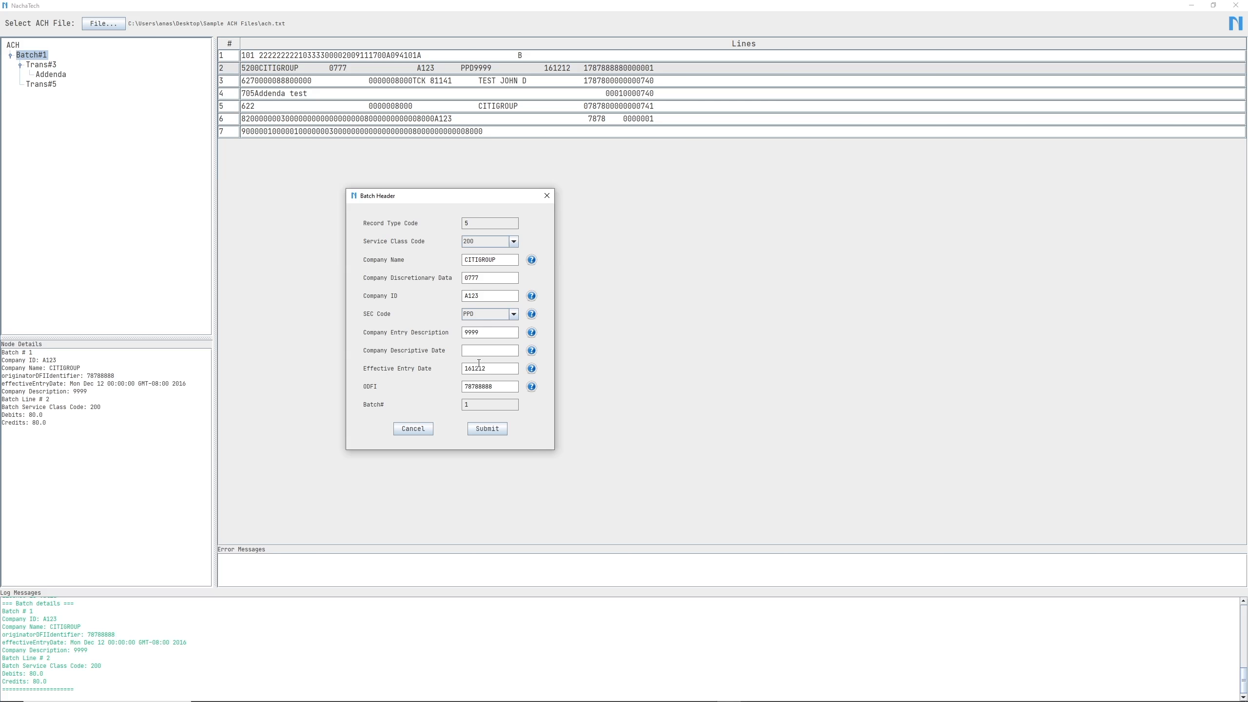
click(418, 429)
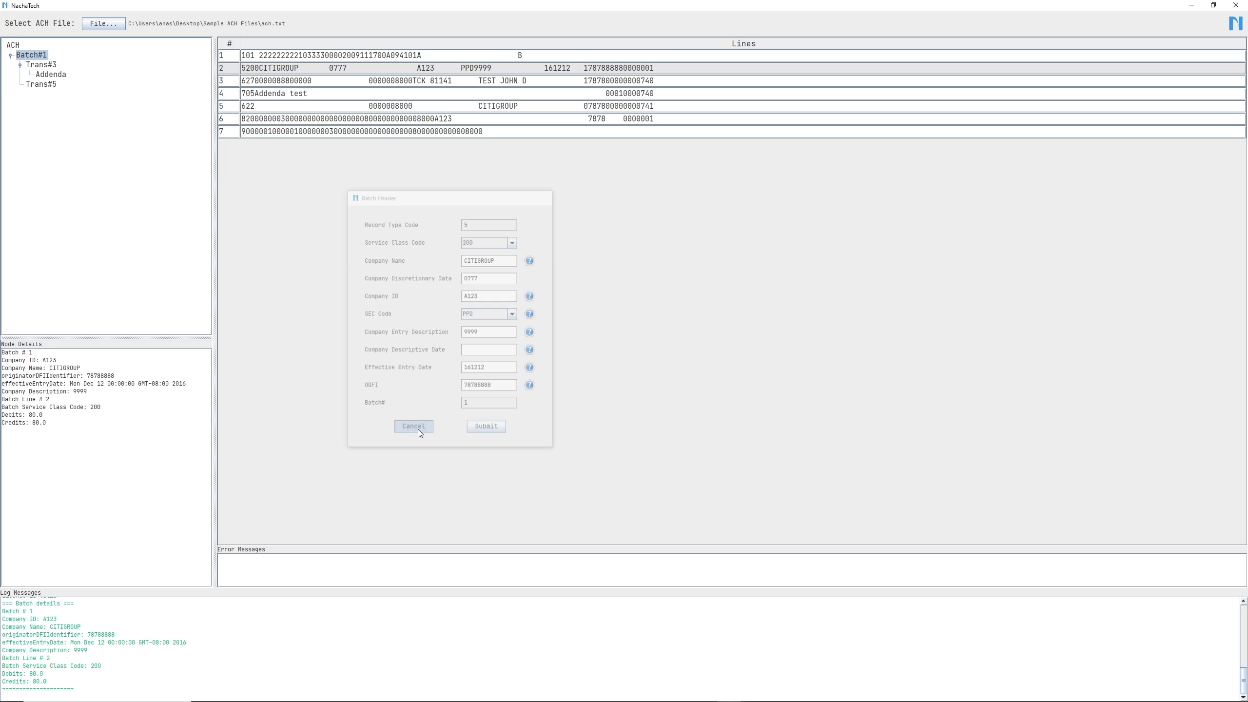
Try replacing the ending digits of the RDFI with 88888 in the Trans#3 form, and discard the edit.
double_click(45, 65)
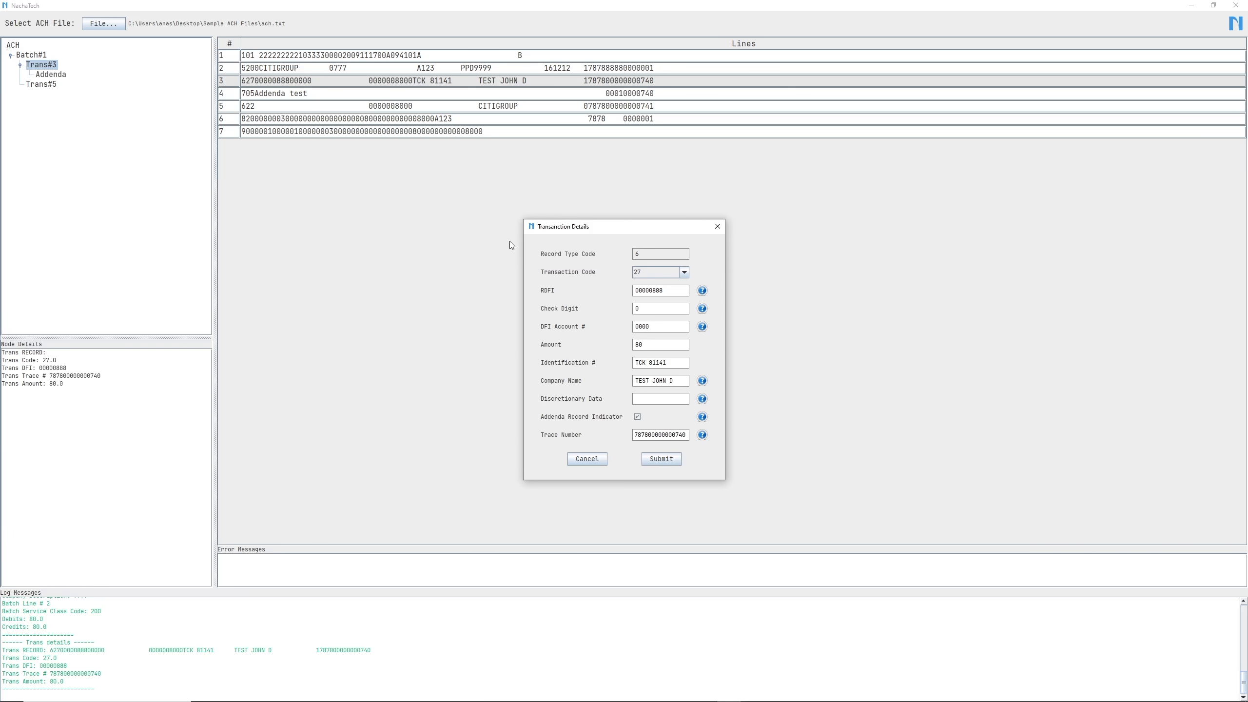
drag(611, 230, 446, 218)
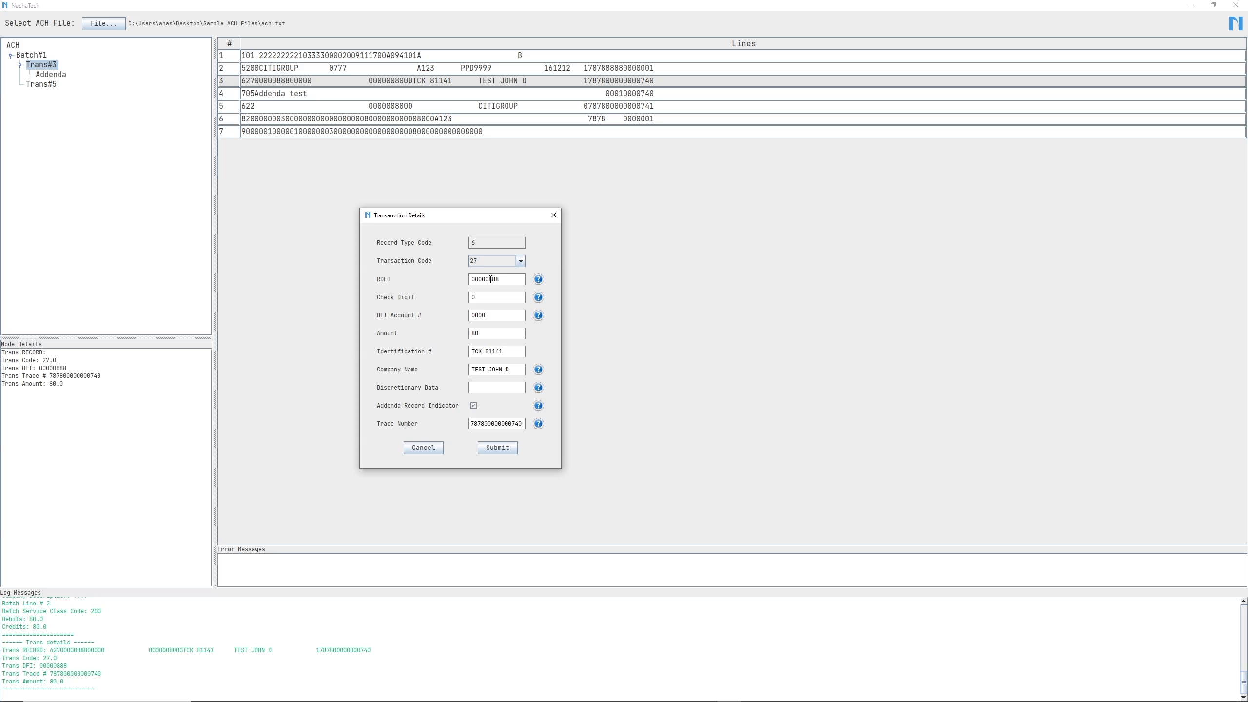
drag(489, 279, 507, 279)
key(BackSpace)
text(88888)
click(424, 448)
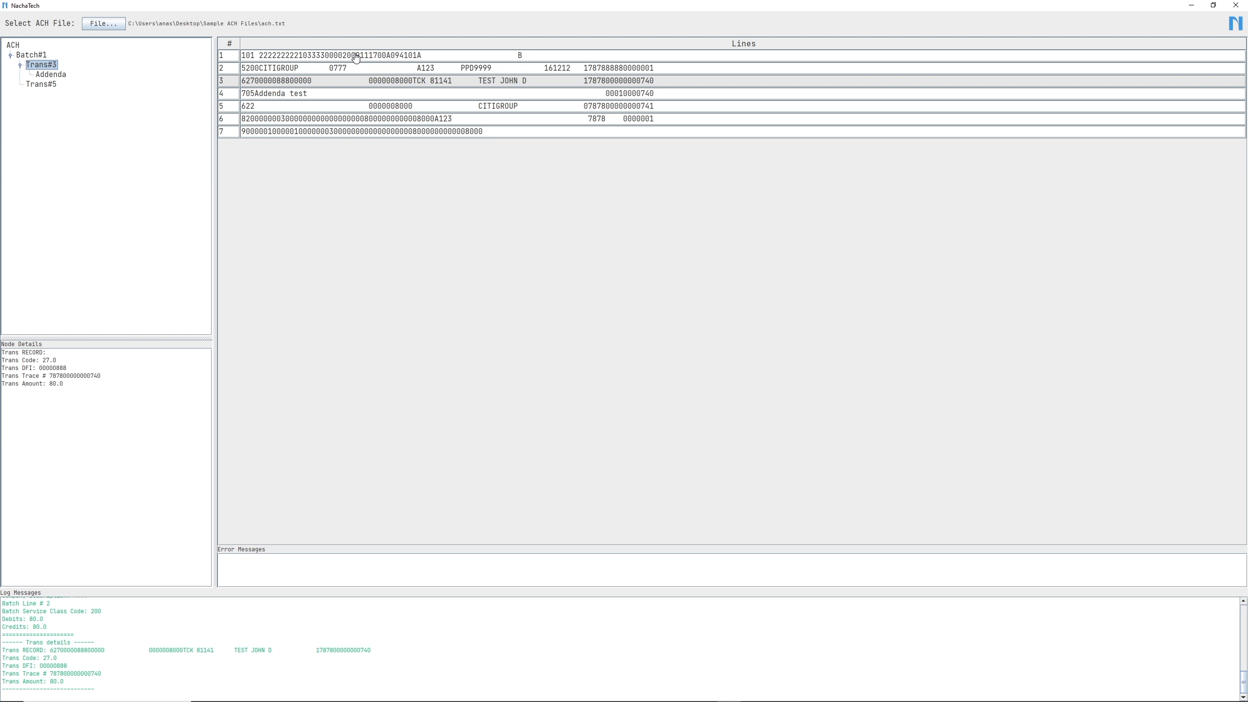
Examine the numbered fields of the transaction on line 3, enlarging the details window and adjusting its column widths.
double_click(351, 81)
drag(543, 213, 434, 194)
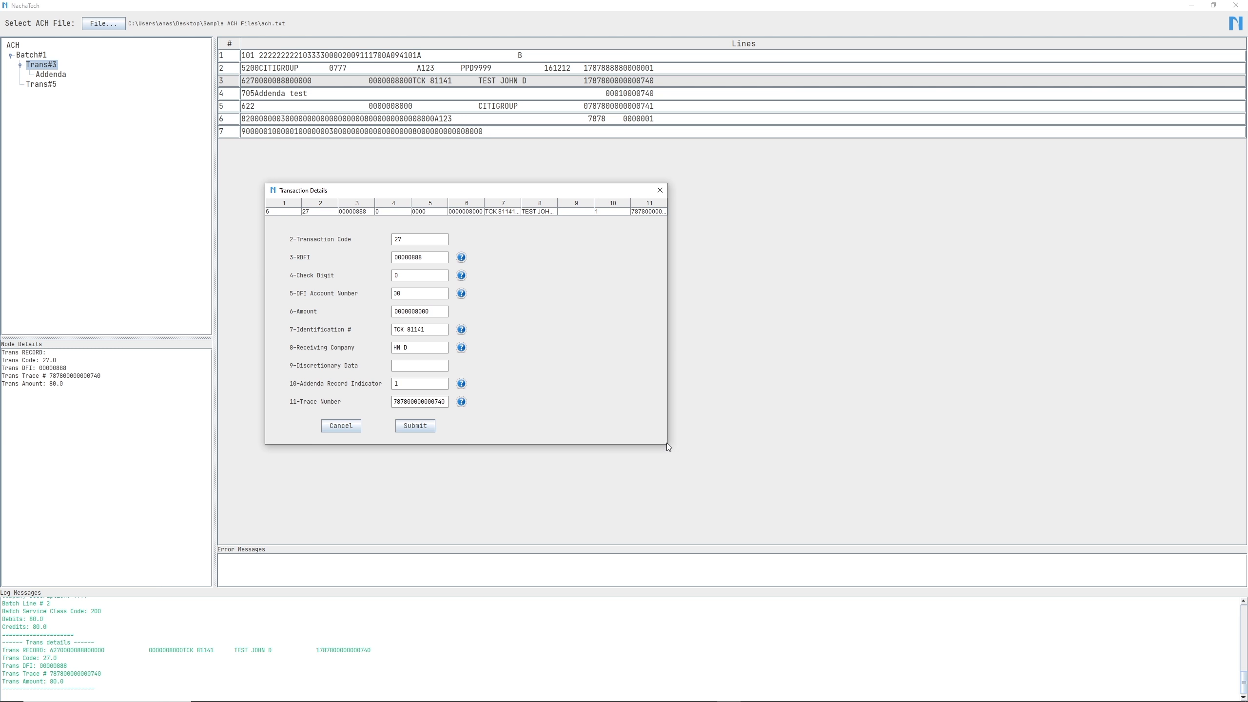
drag(668, 444, 767, 513)
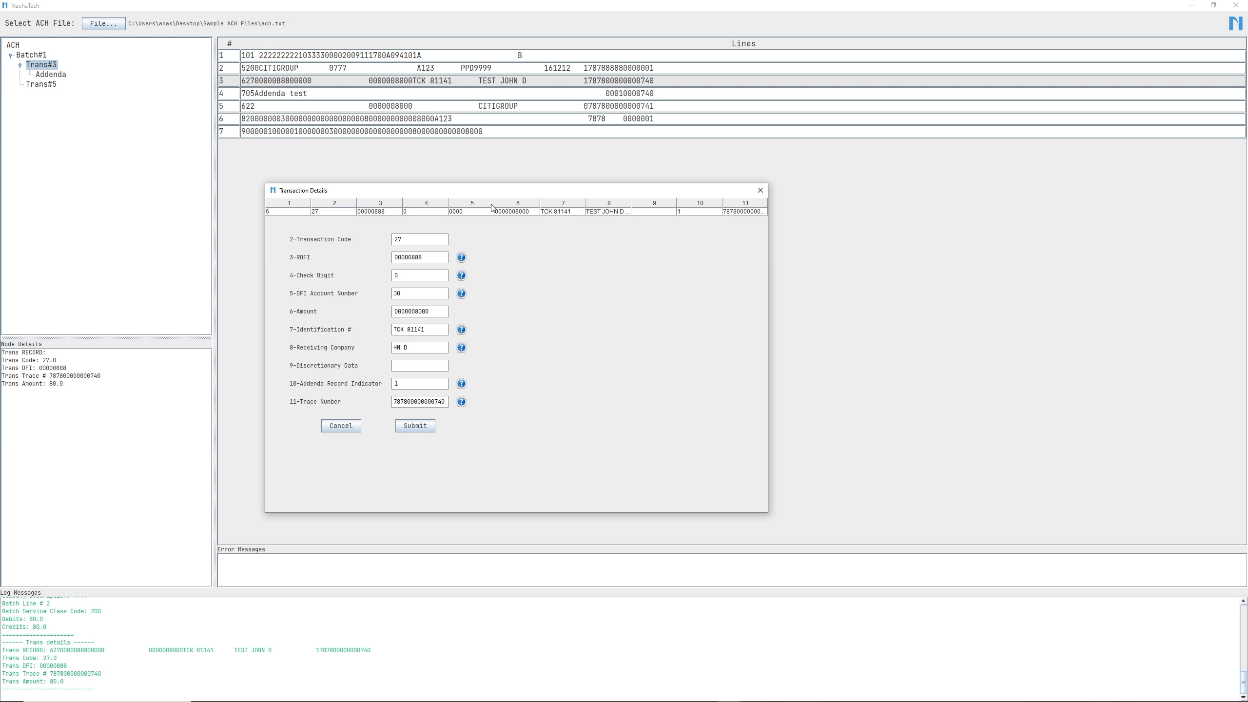
drag(494, 202, 347, 202)
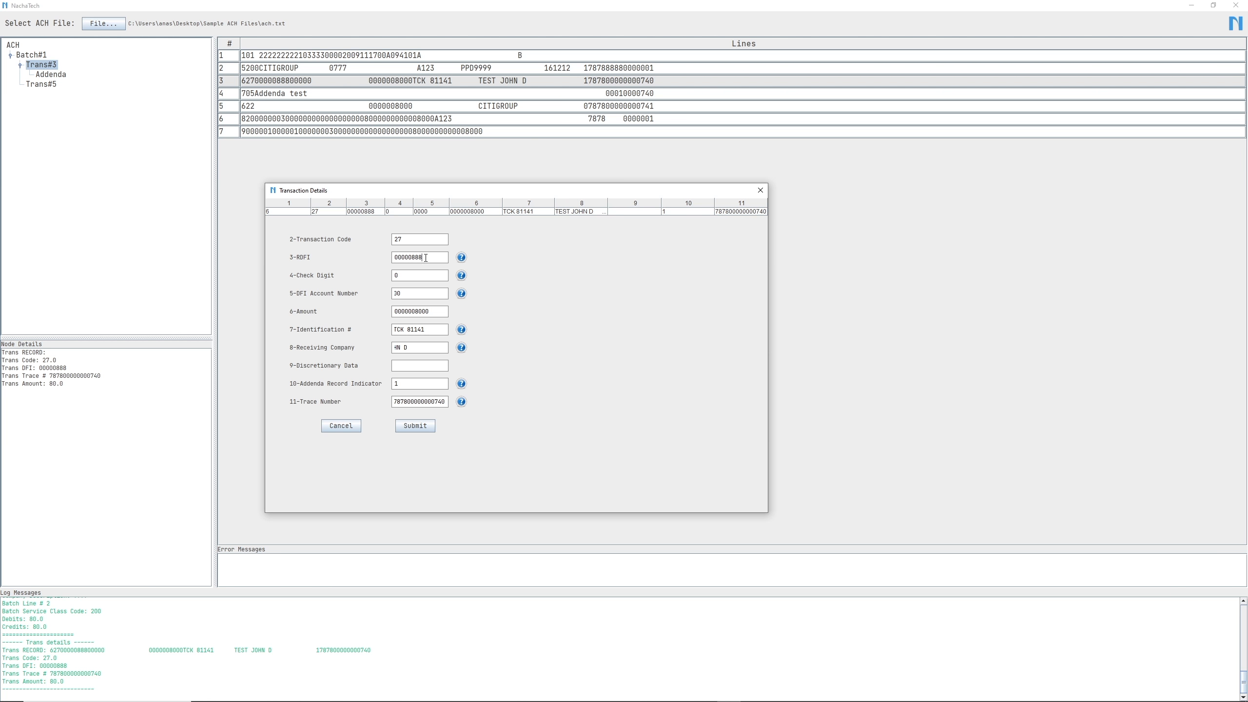
Try editing the last digit of the 3-RDFI field for the line 3 transaction, and cancel without submitting.
text(8)
key(BackSpace)
key(BackSpace)
text(8)
click(341, 427)
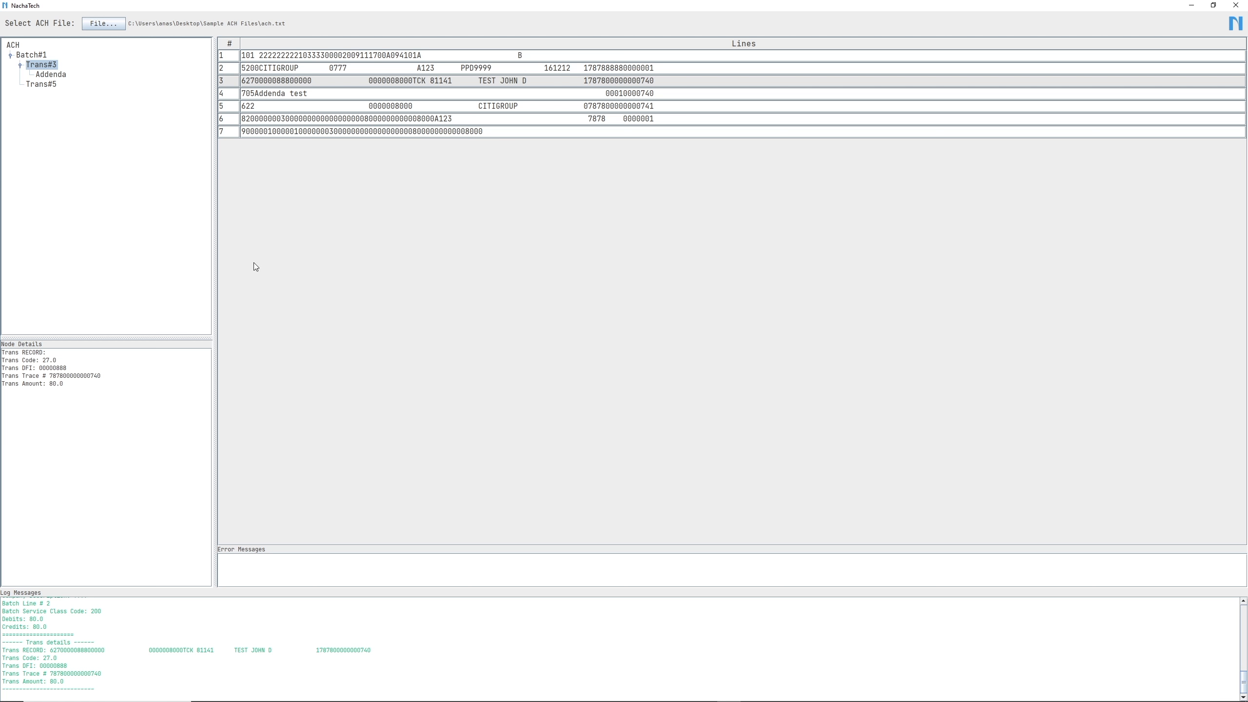
Open the ACH file bad-trace-num-with-spaces.txt from the minor-data-issues folder.
click(108, 28)
drag(412, 243, 338, 216)
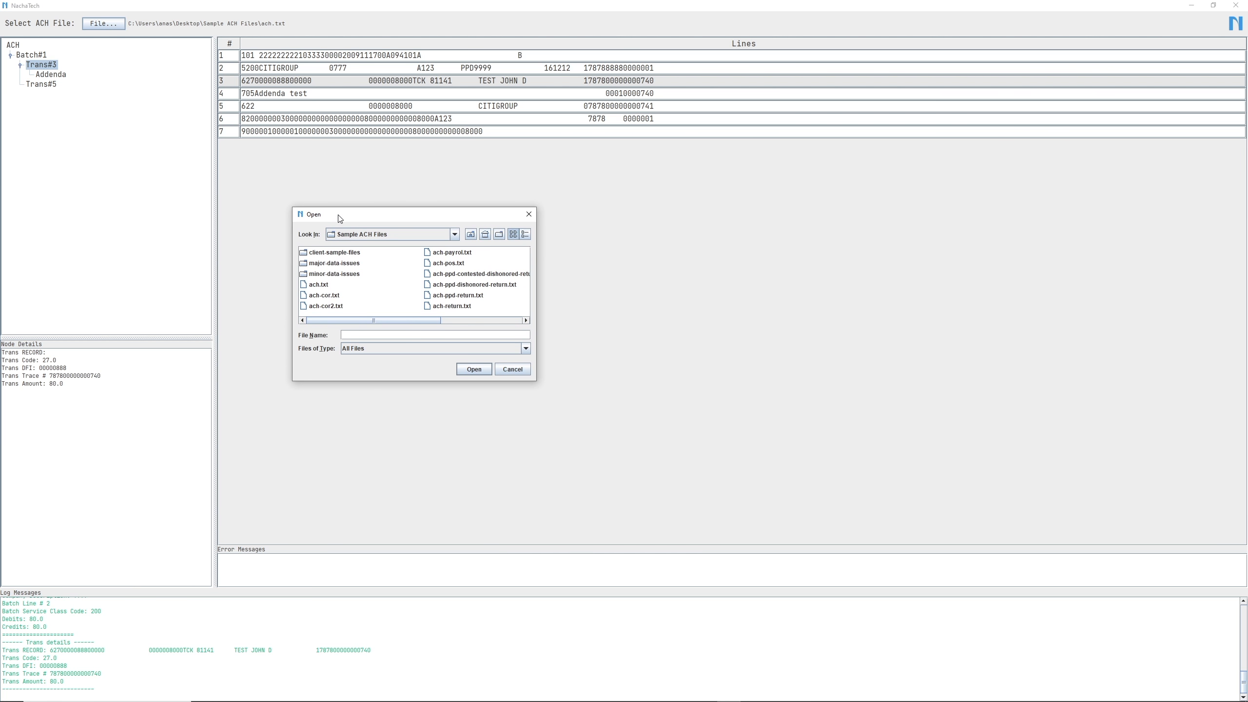
double_click(341, 279)
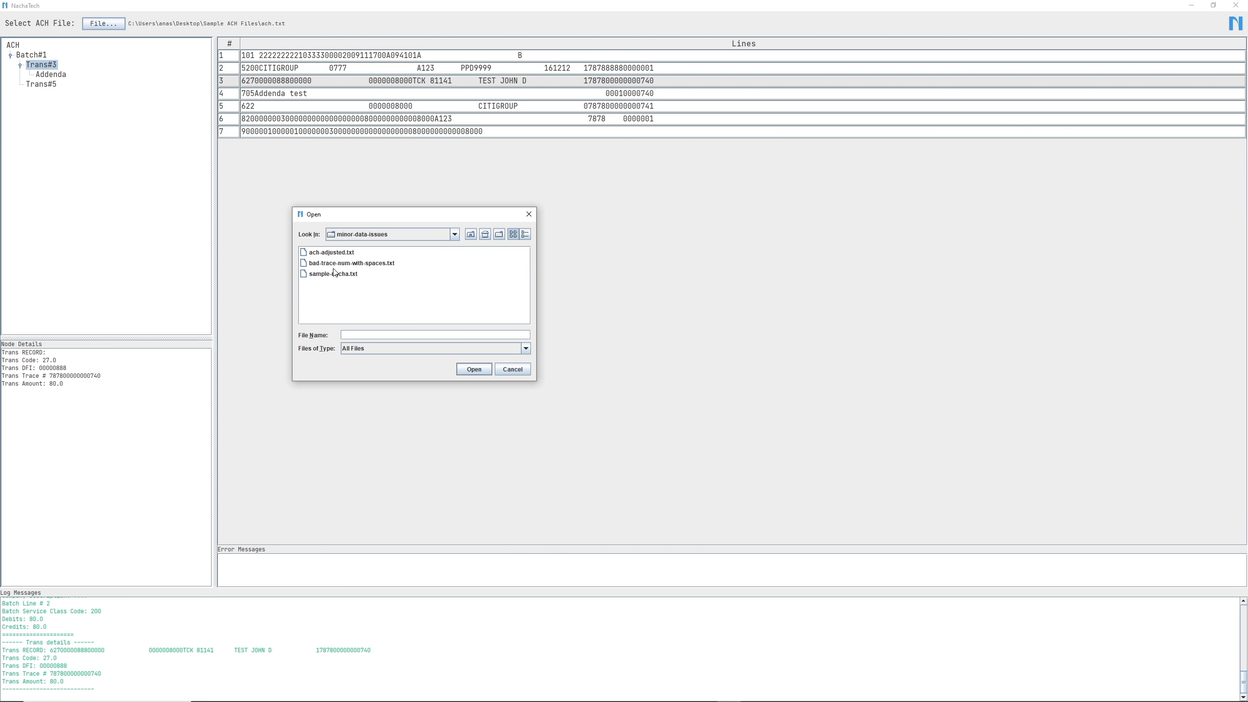
click(331, 266)
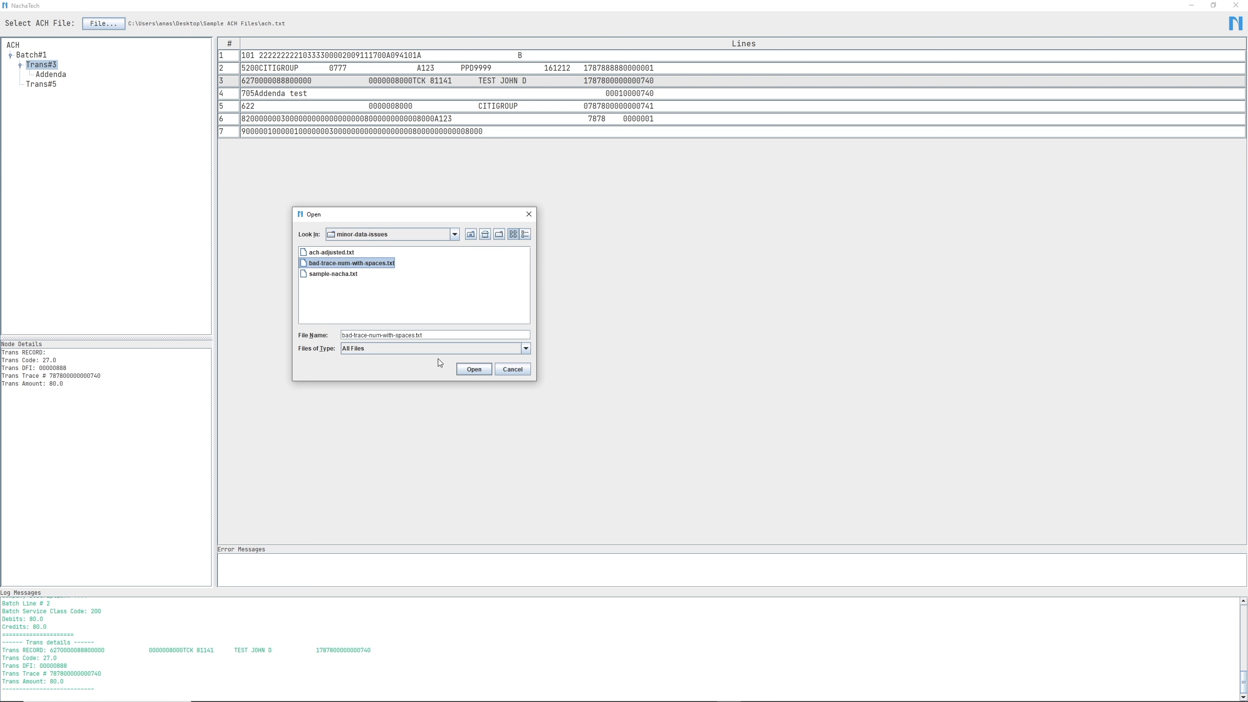
click(474, 369)
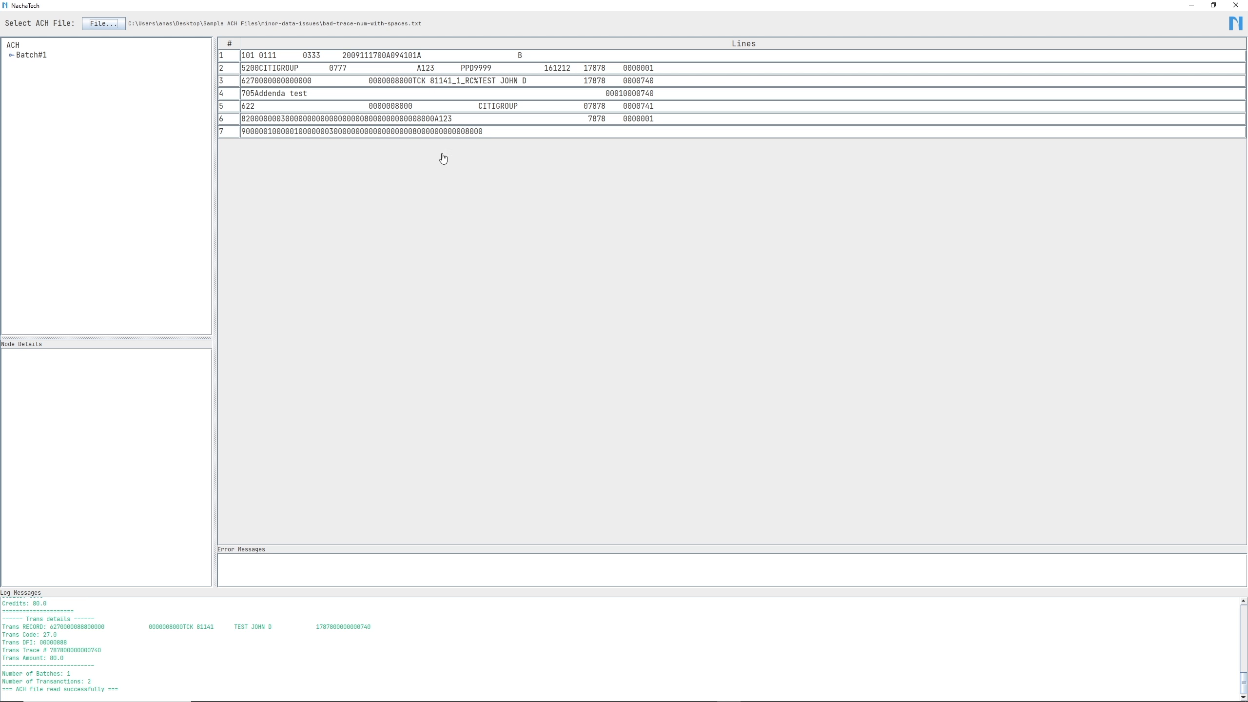
Expand Batch#1 and Trans#3 in the tree, and set the file header's Immediate Destination to 011188888.
click(10, 56)
click(20, 65)
double_click(14, 47)
drag(577, 246, 377, 199)
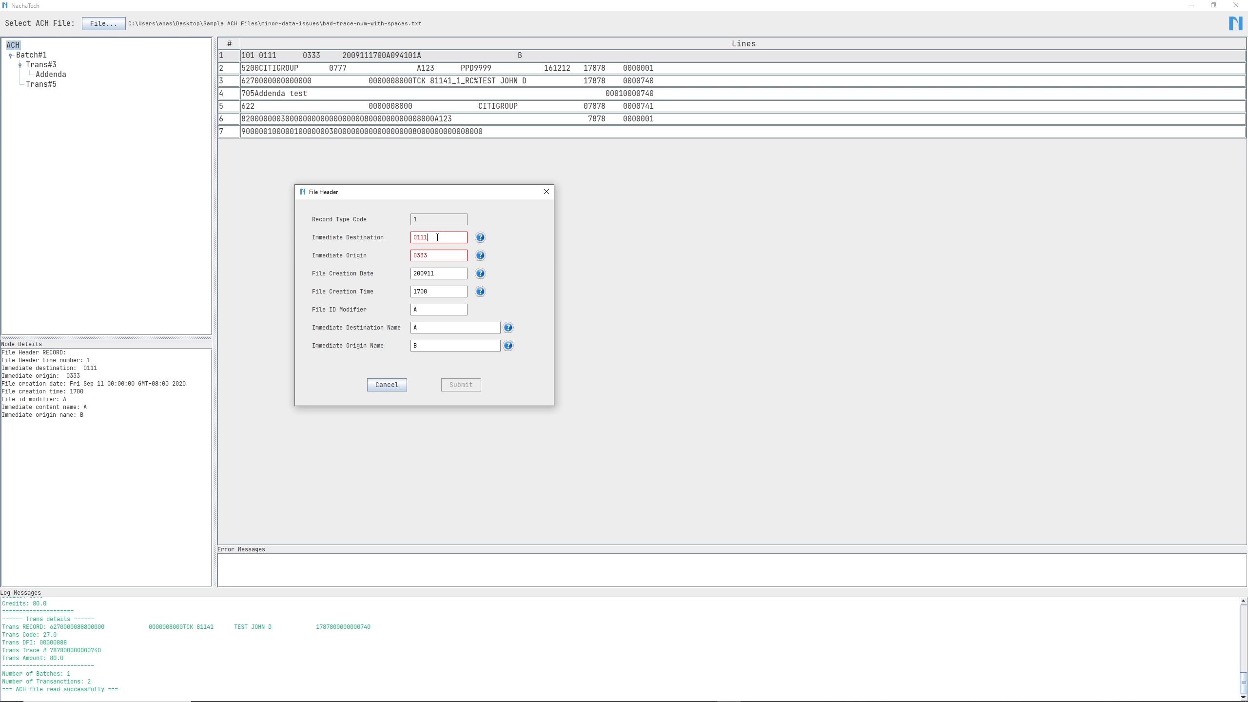
text(8838)
Consult the help for Immediate Origin, set the field to 10333, and submit the file header.
click(481, 256)
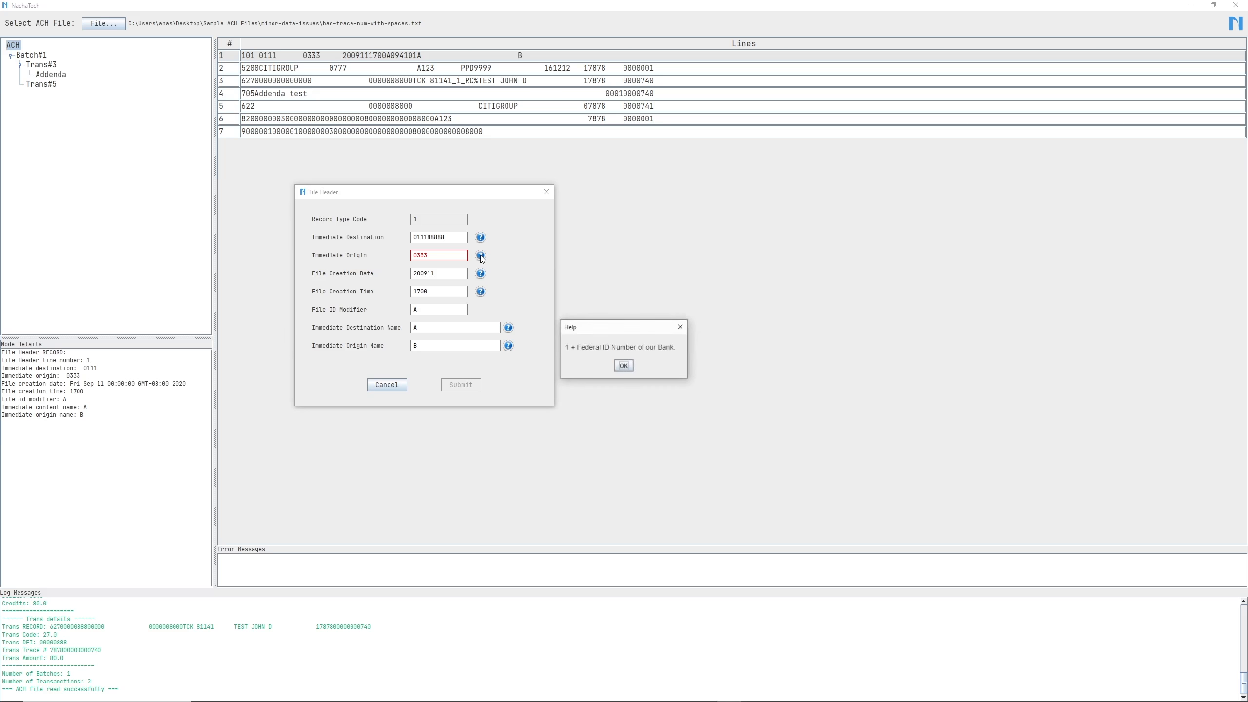
click(624, 366)
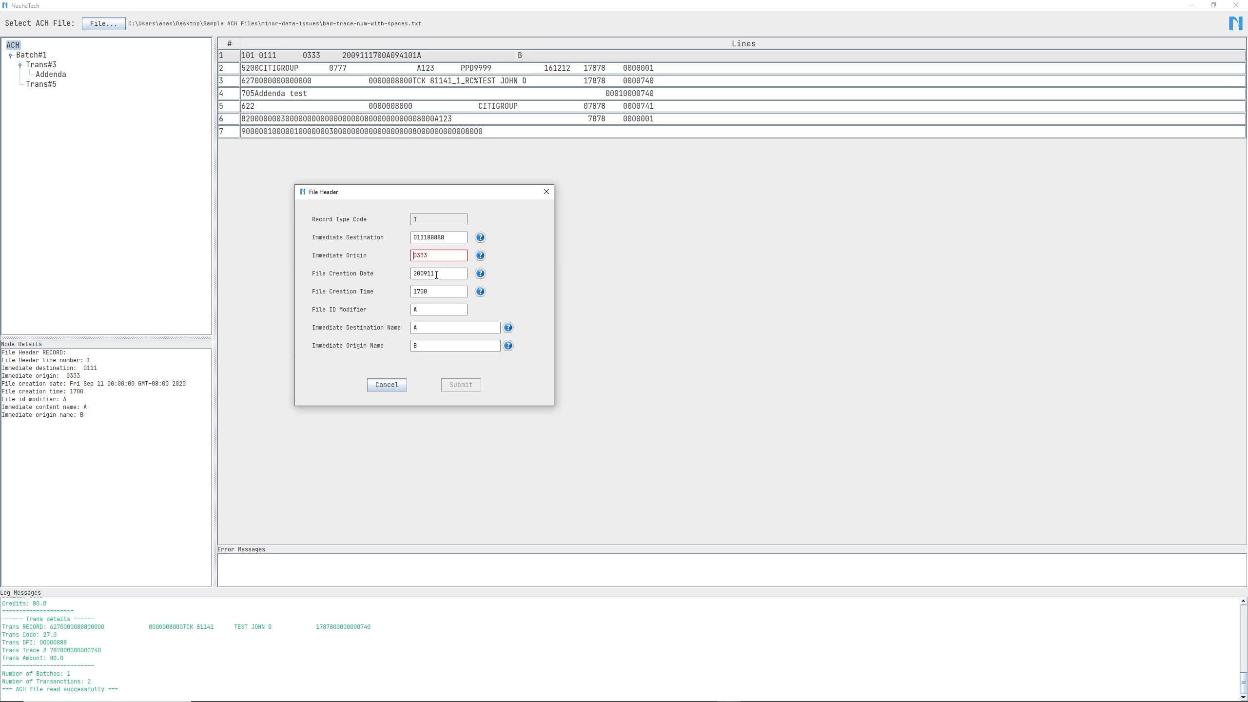
text(1)
click(460, 385)
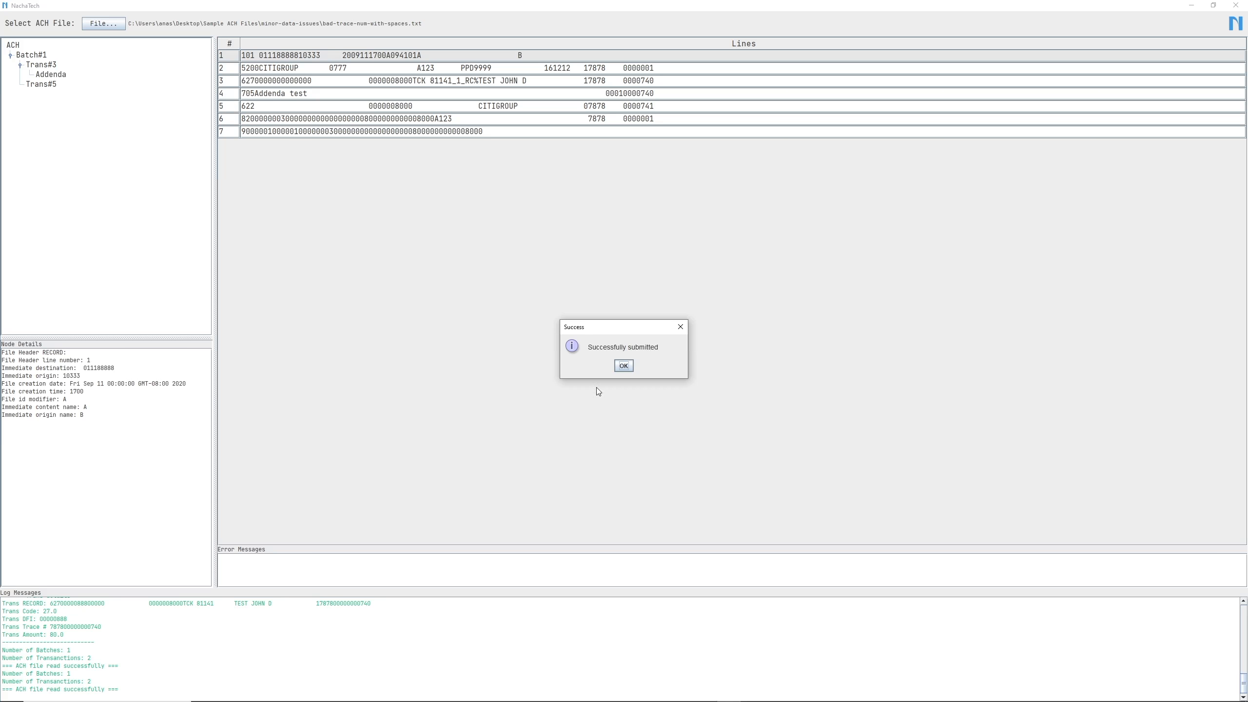
click(623, 366)
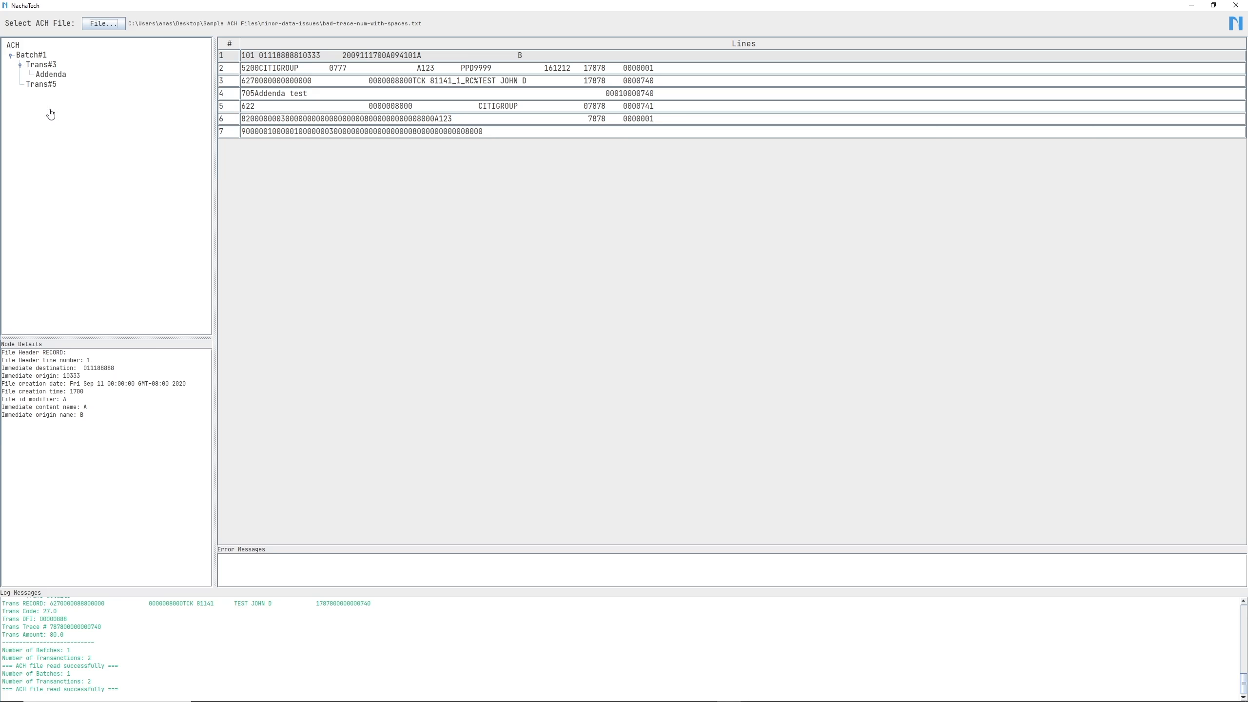
Set the ODFI in the Batch#1 header to 78788888 and submit the batch header.
double_click(30, 55)
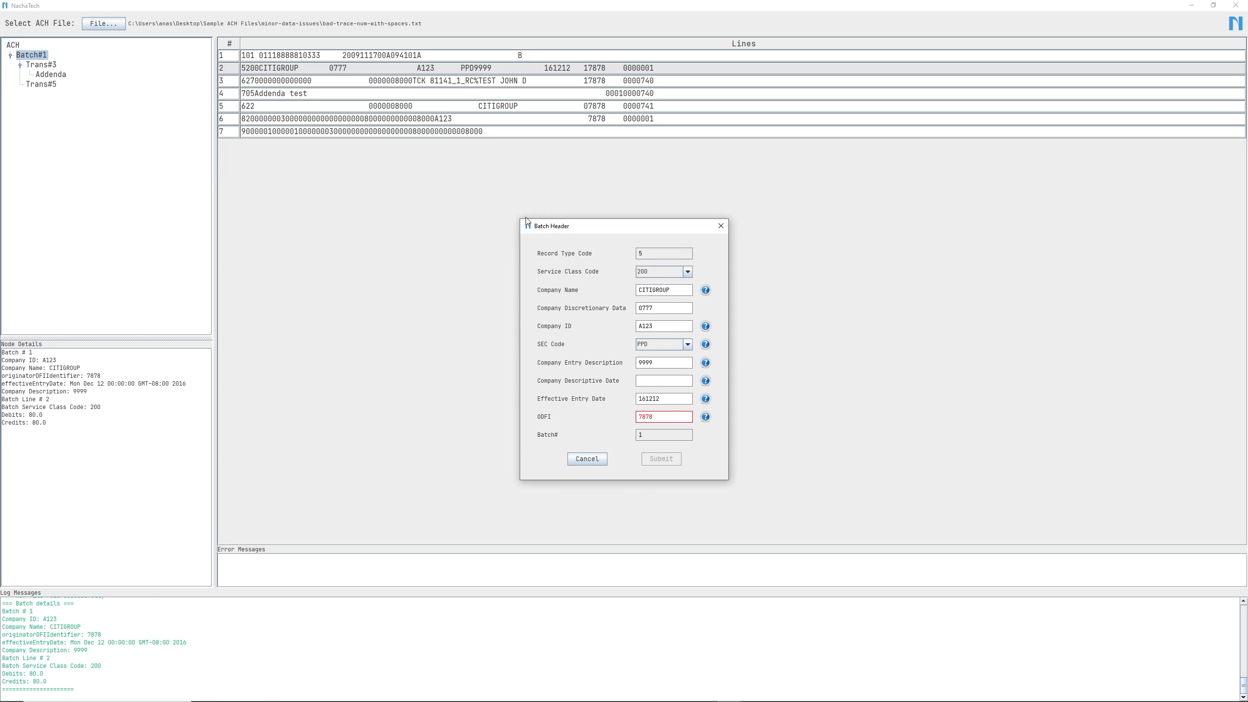
drag(573, 227, 317, 192)
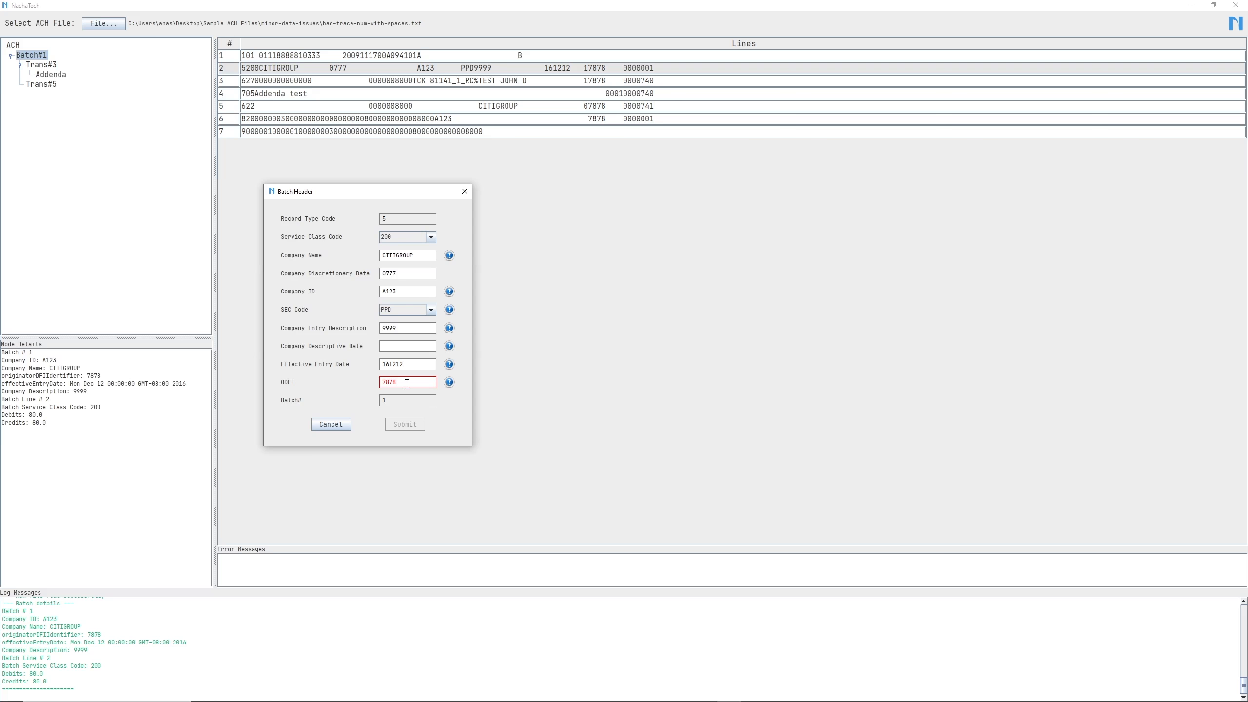
text(8888)
click(405, 423)
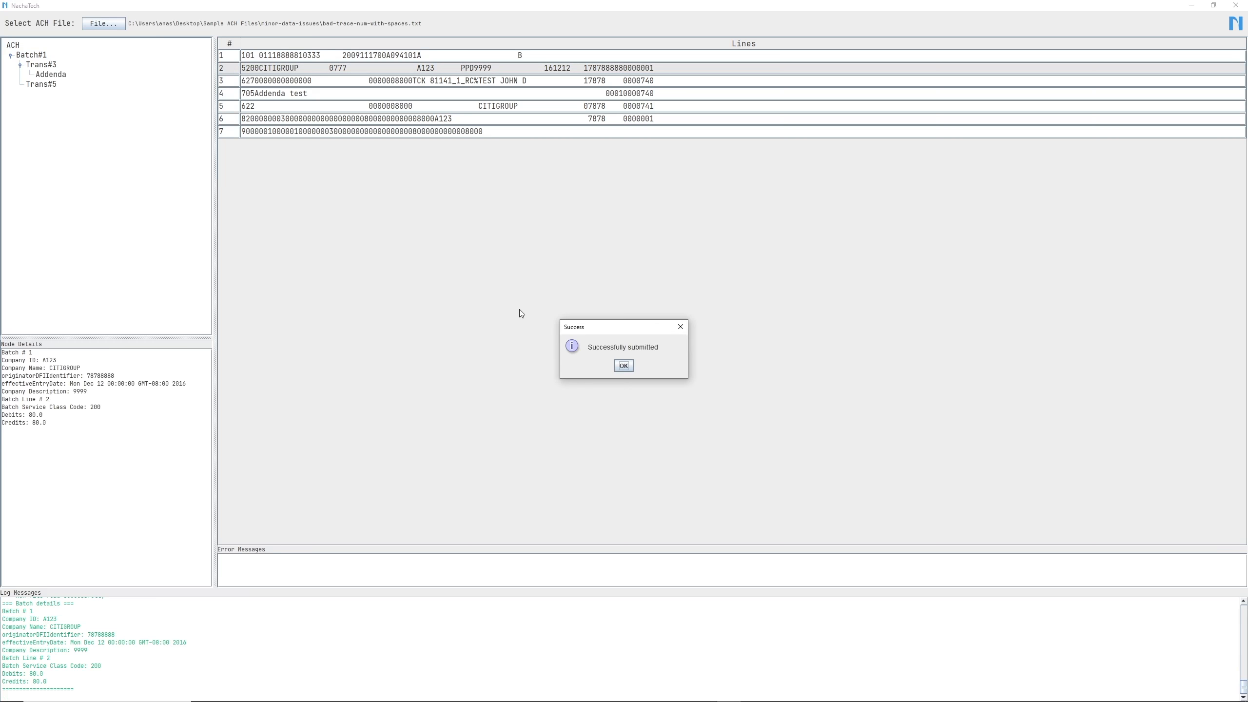
click(624, 365)
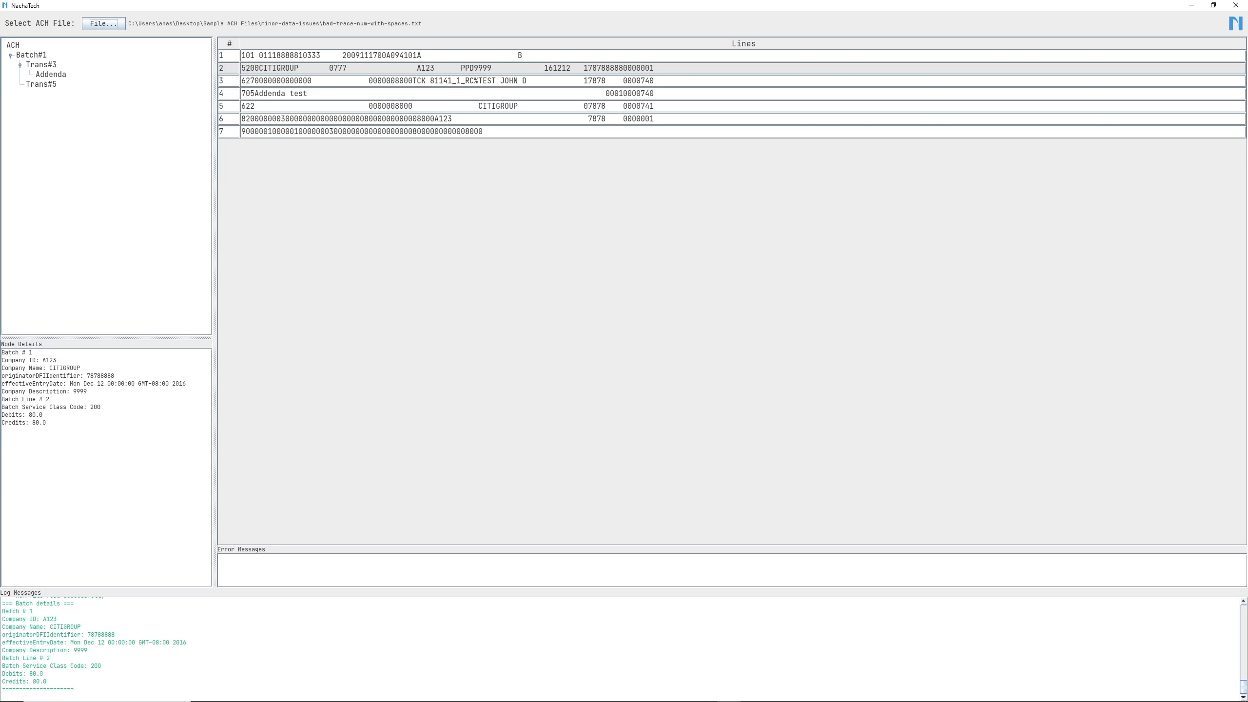
Open the Trans#3 transaction details and shorten the Identification # to TCK 81141.
double_click(42, 65)
drag(628, 229, 488, 211)
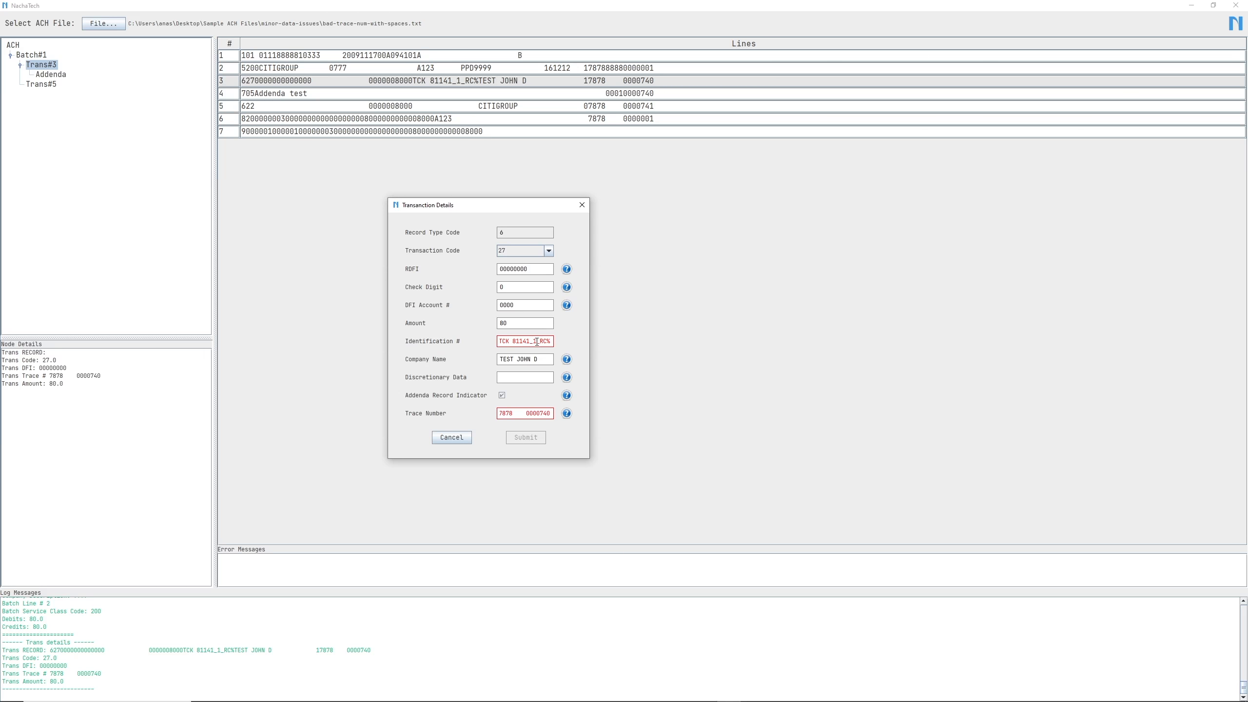
drag(541, 342, 554, 341)
key(BackSpace)
key(BackSpace)
drag(527, 415, 514, 415)
key(BackSpace)
text(88)
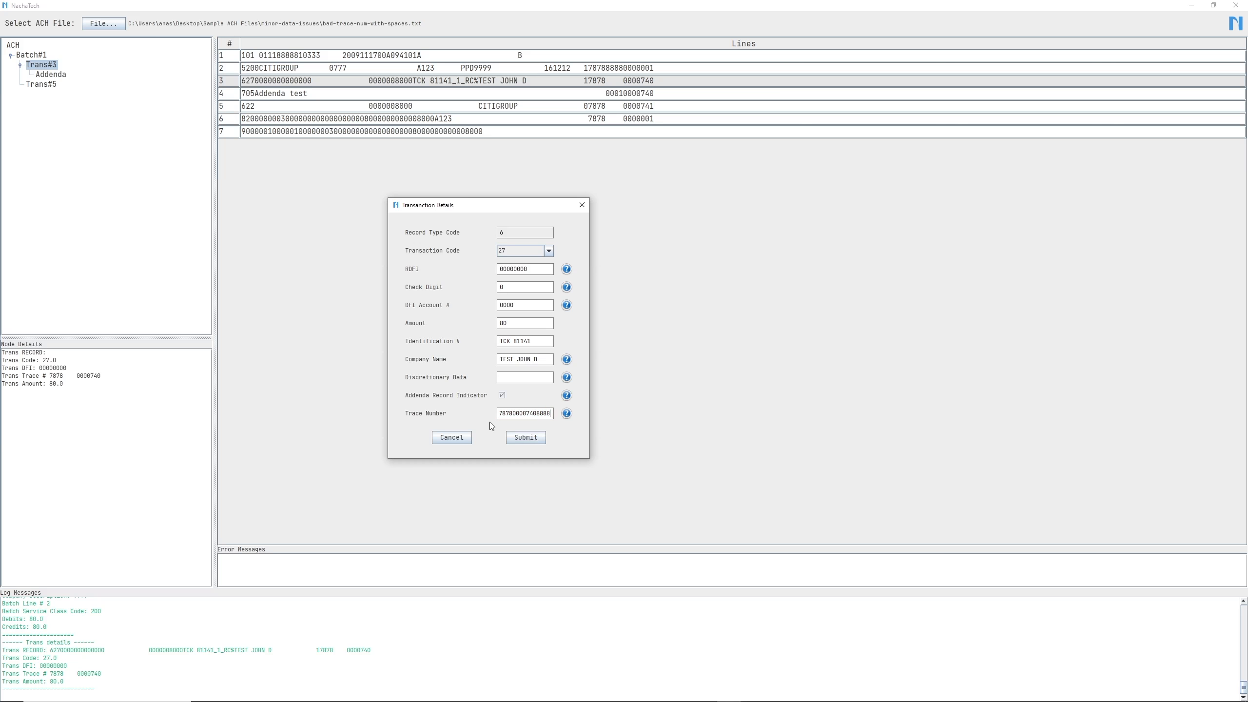
click(523, 438)
click(623, 366)
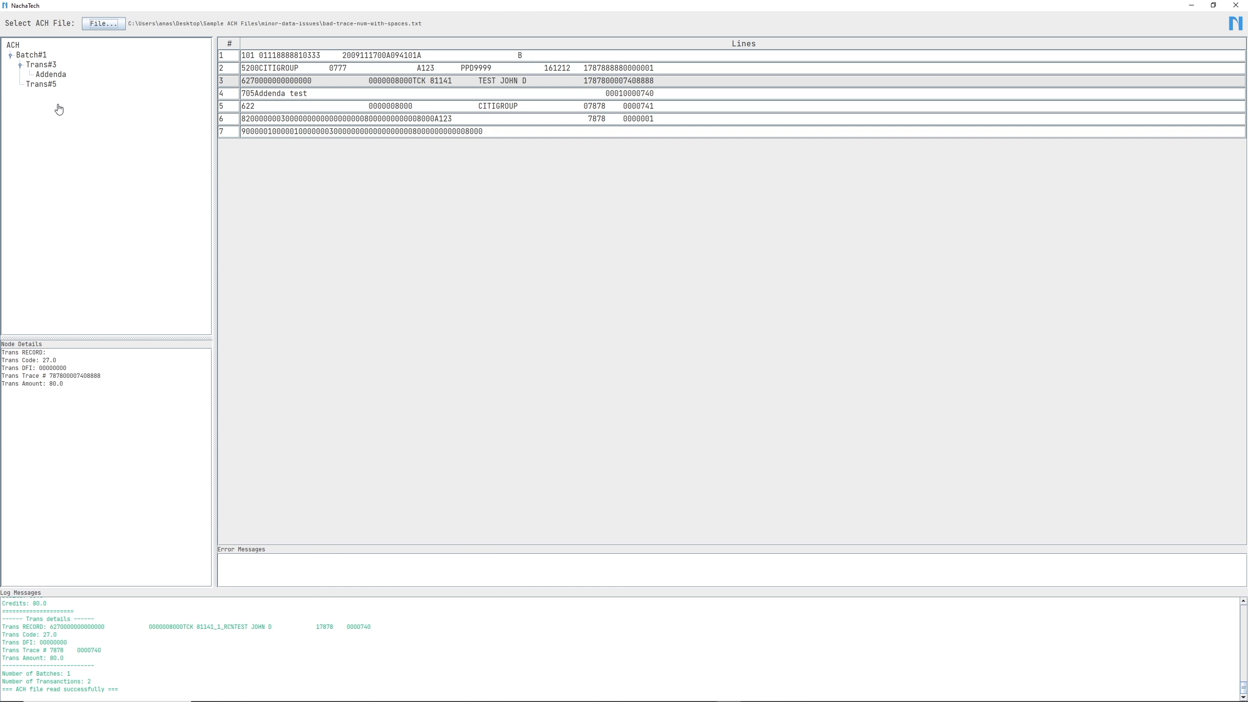
Open the ACH file bad-trans-missing-addenda-flag.txt from the major-data-issues folder in Sample ACH Files.
click(104, 23)
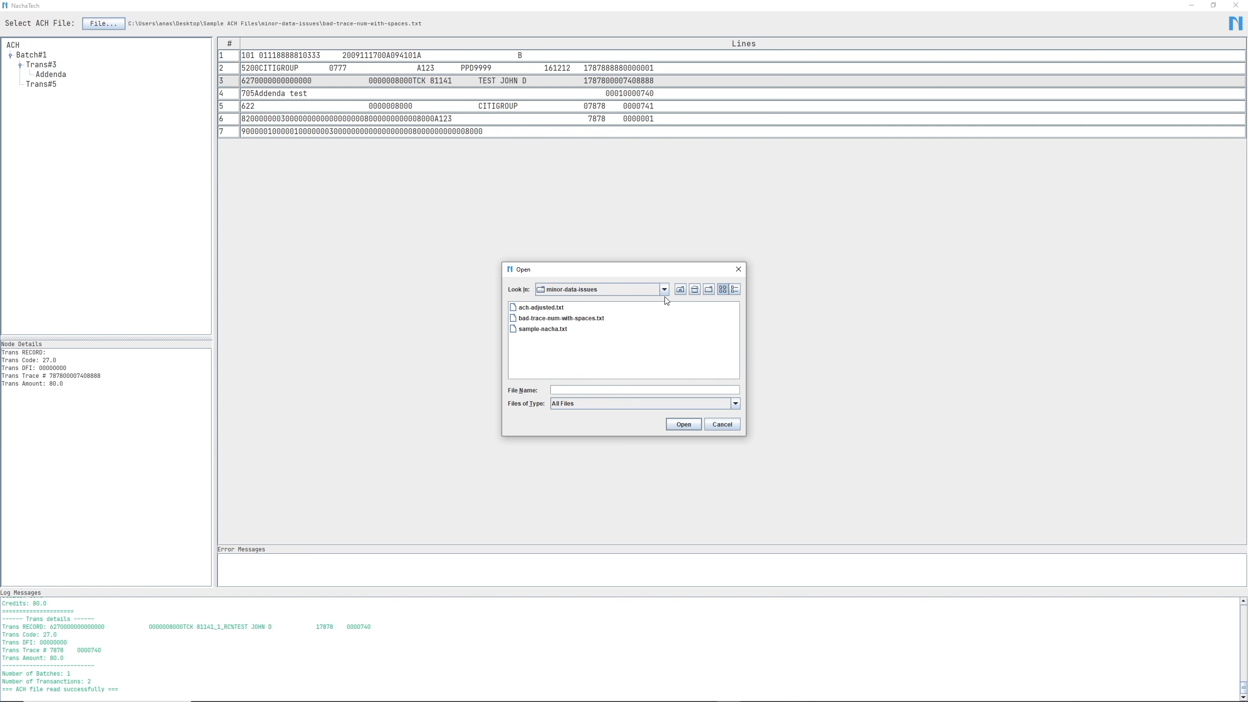
click(665, 291)
scroll(627, 307, up, 1)
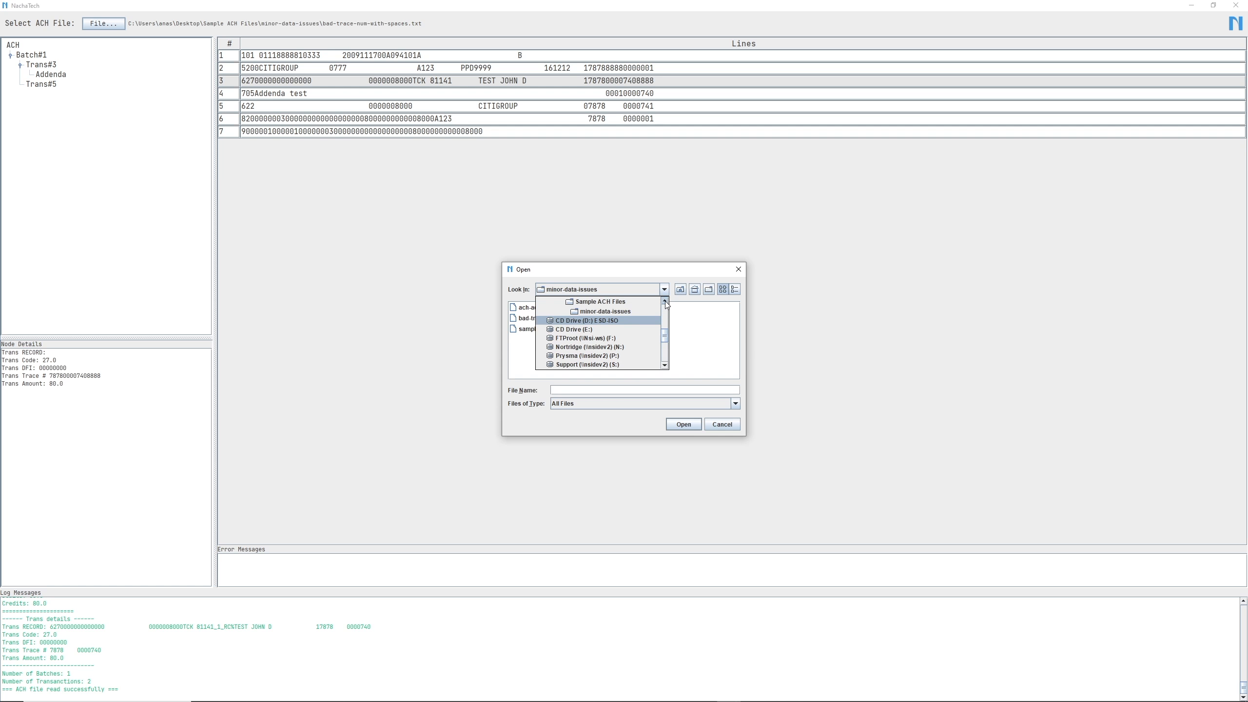
click(624, 312)
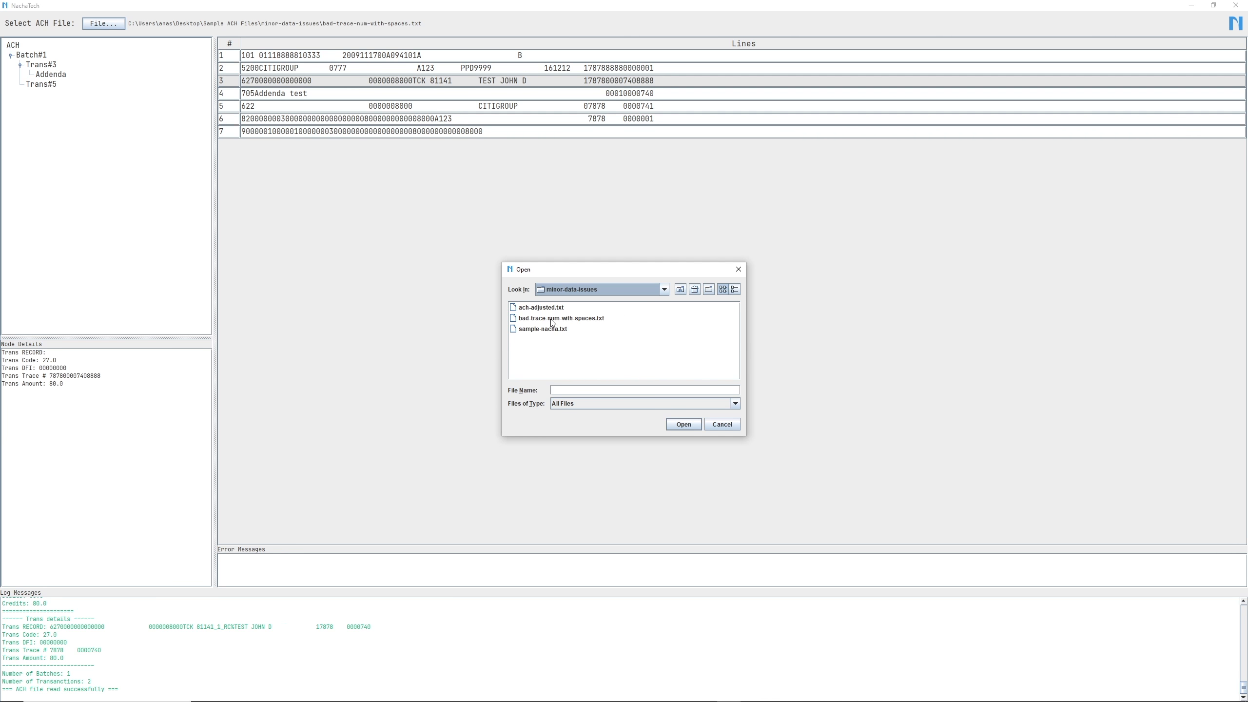
click(664, 290)
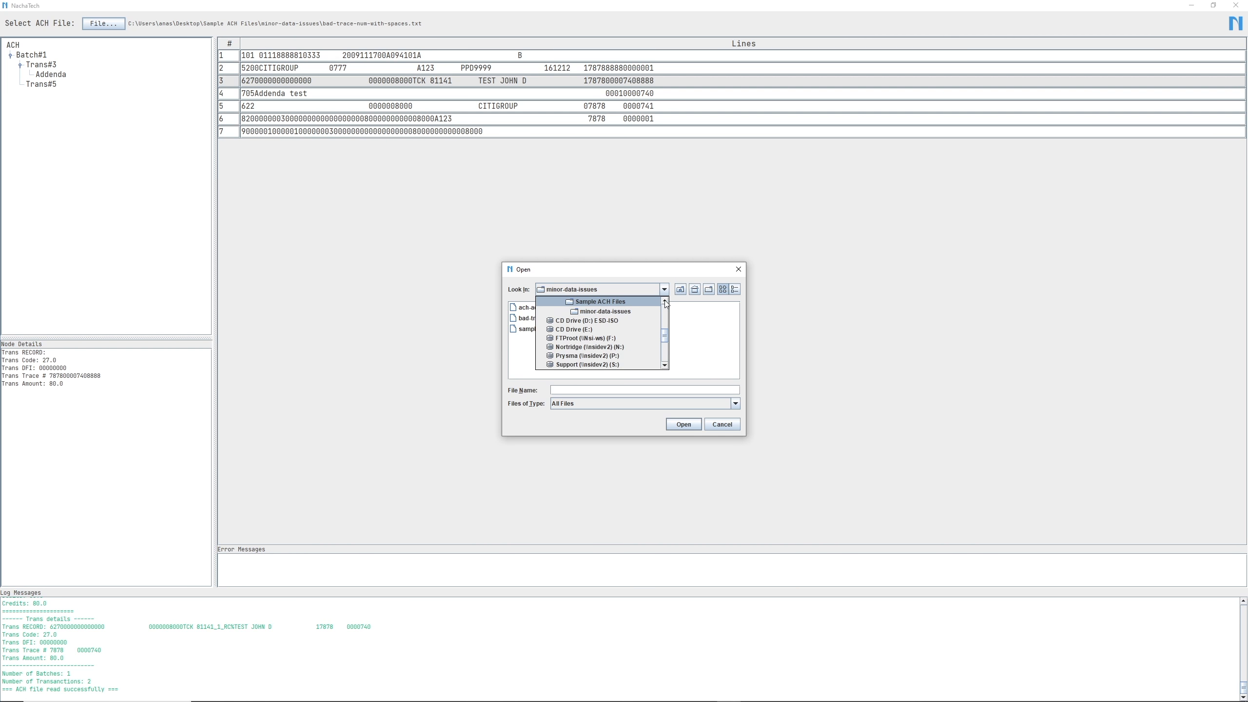
scroll(660, 301, up, 2)
click(608, 315)
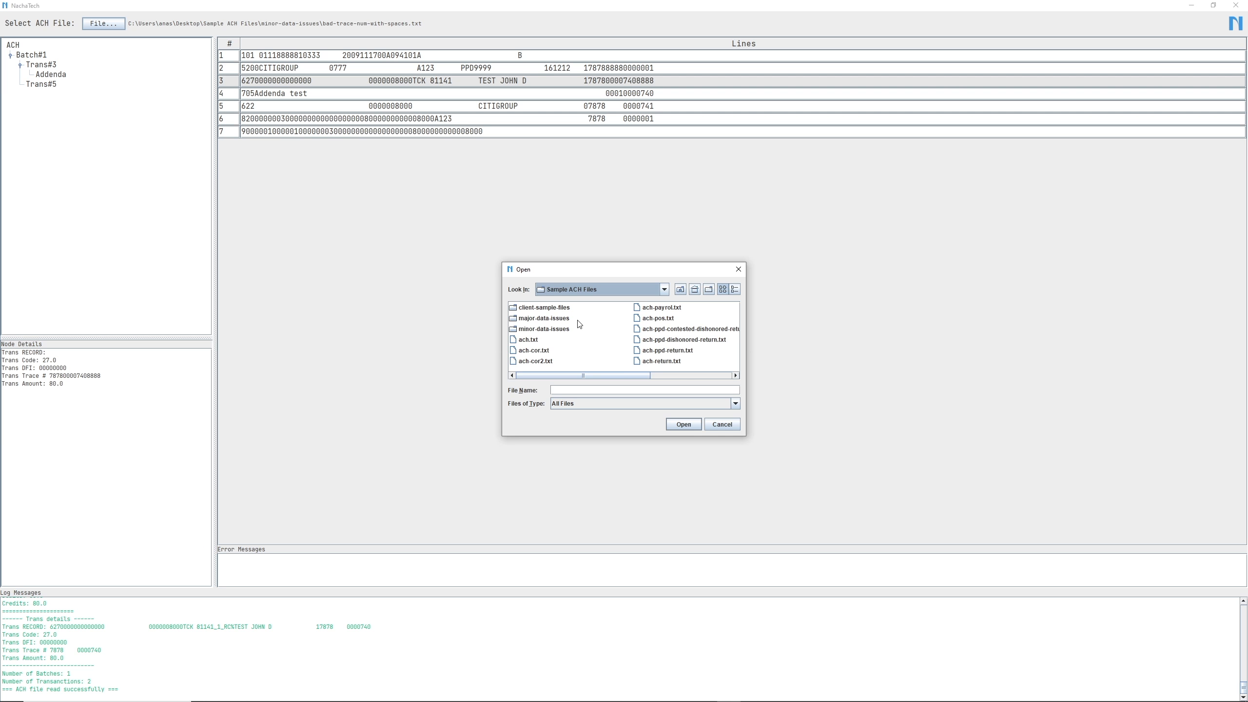
click(536, 318)
click(544, 329)
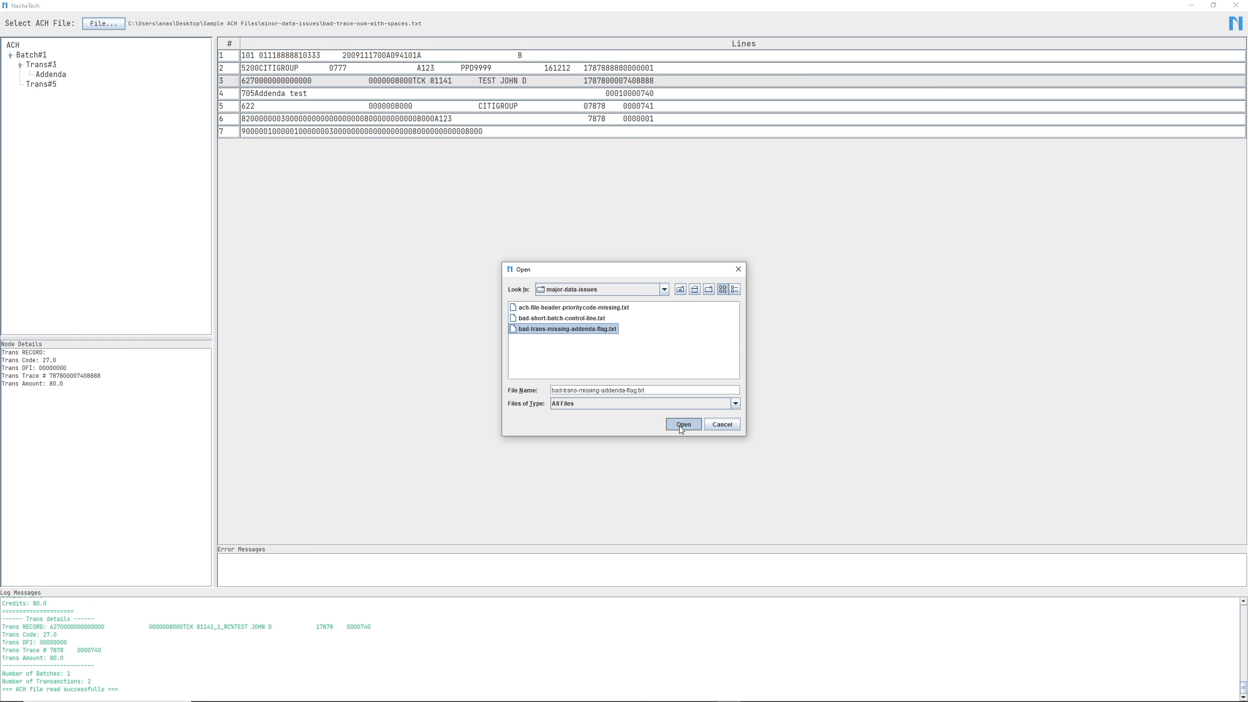
click(681, 426)
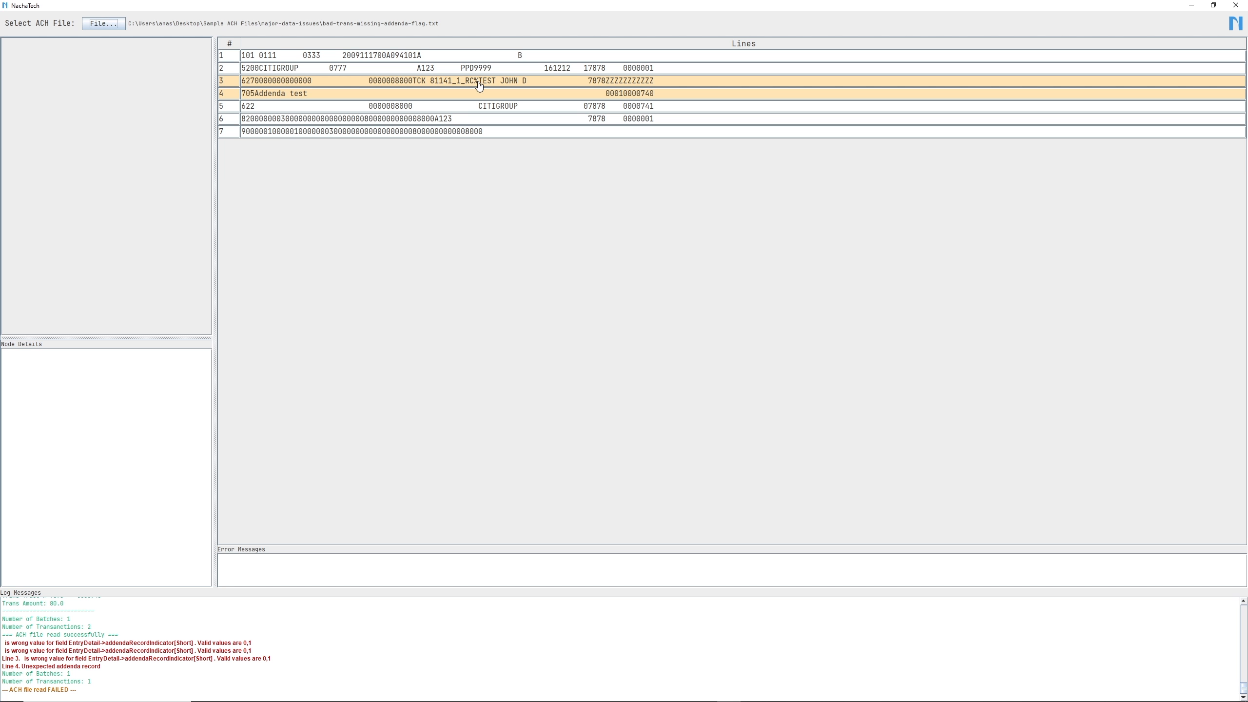
Open the transaction details of faulty line 3, consult the Addenda Record Indicator help, and set that field to 1.
click(351, 83)
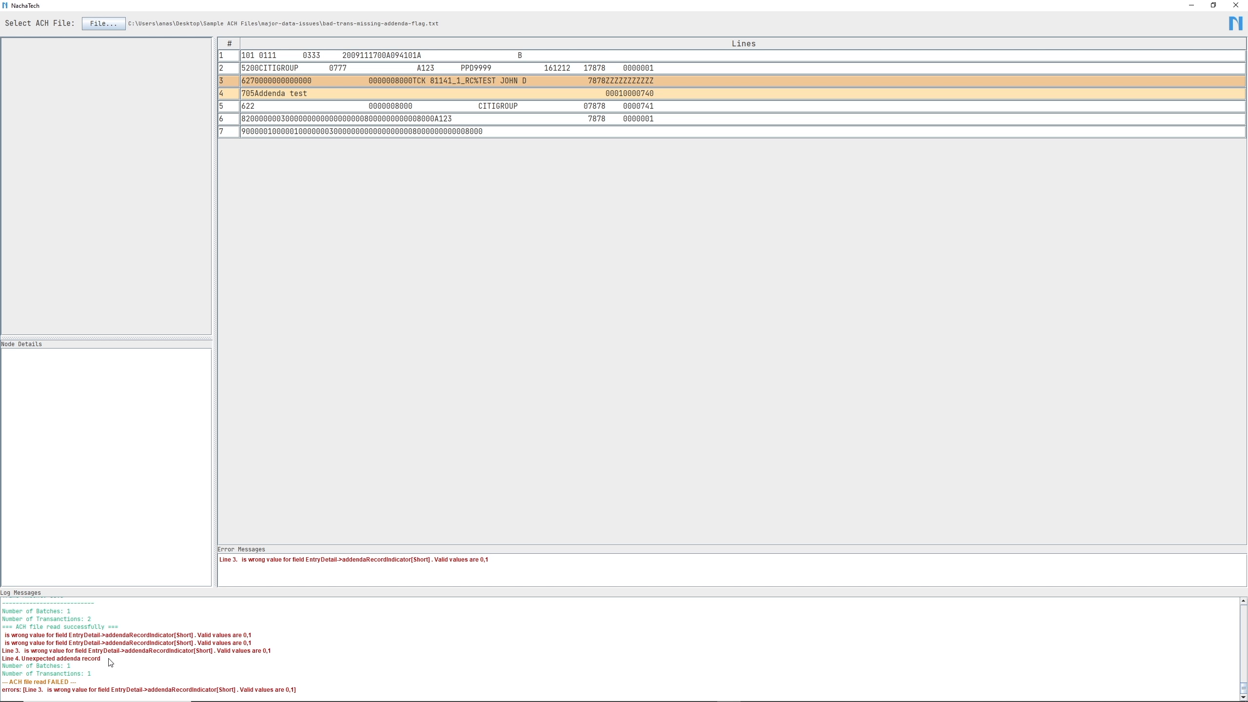
double_click(351, 82)
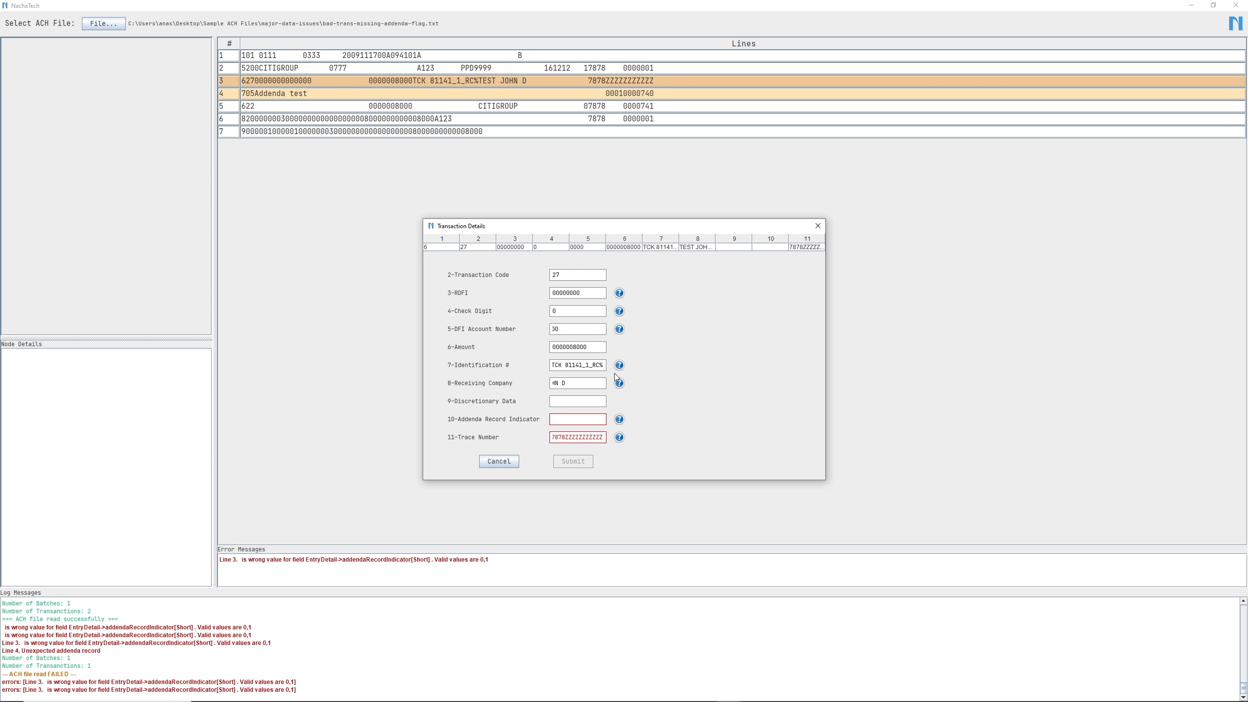
drag(621, 231, 506, 164)
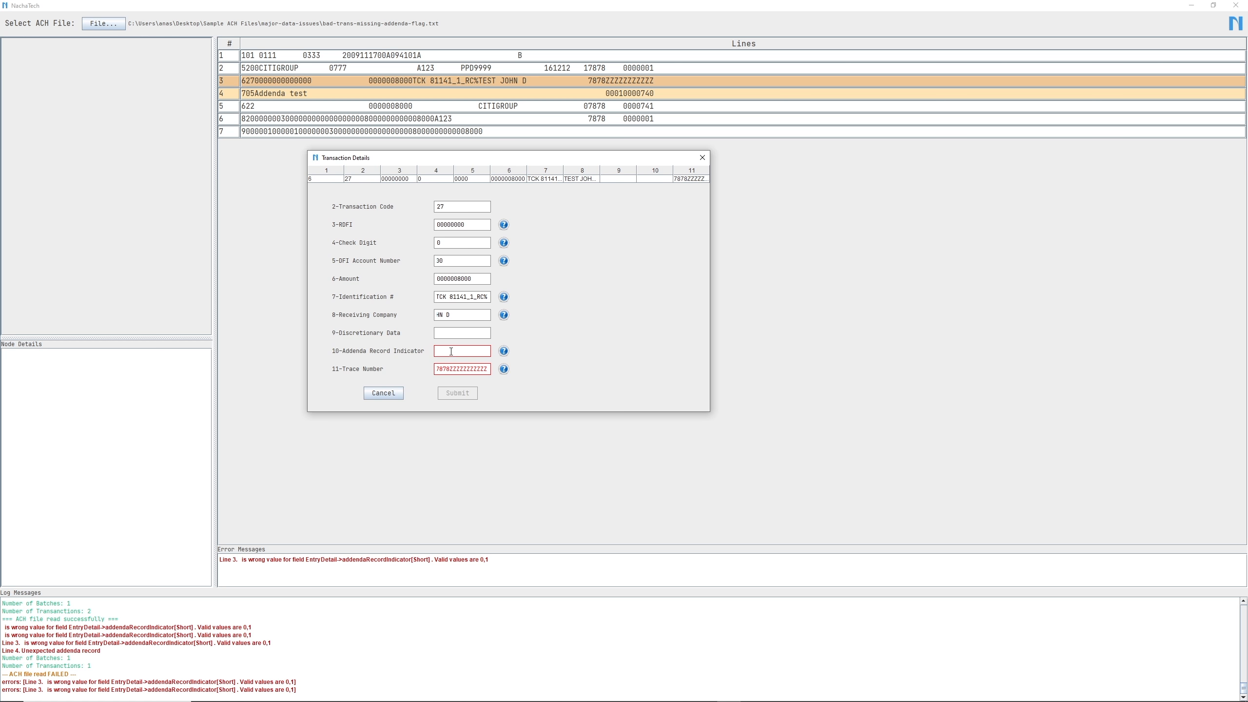
click(504, 351)
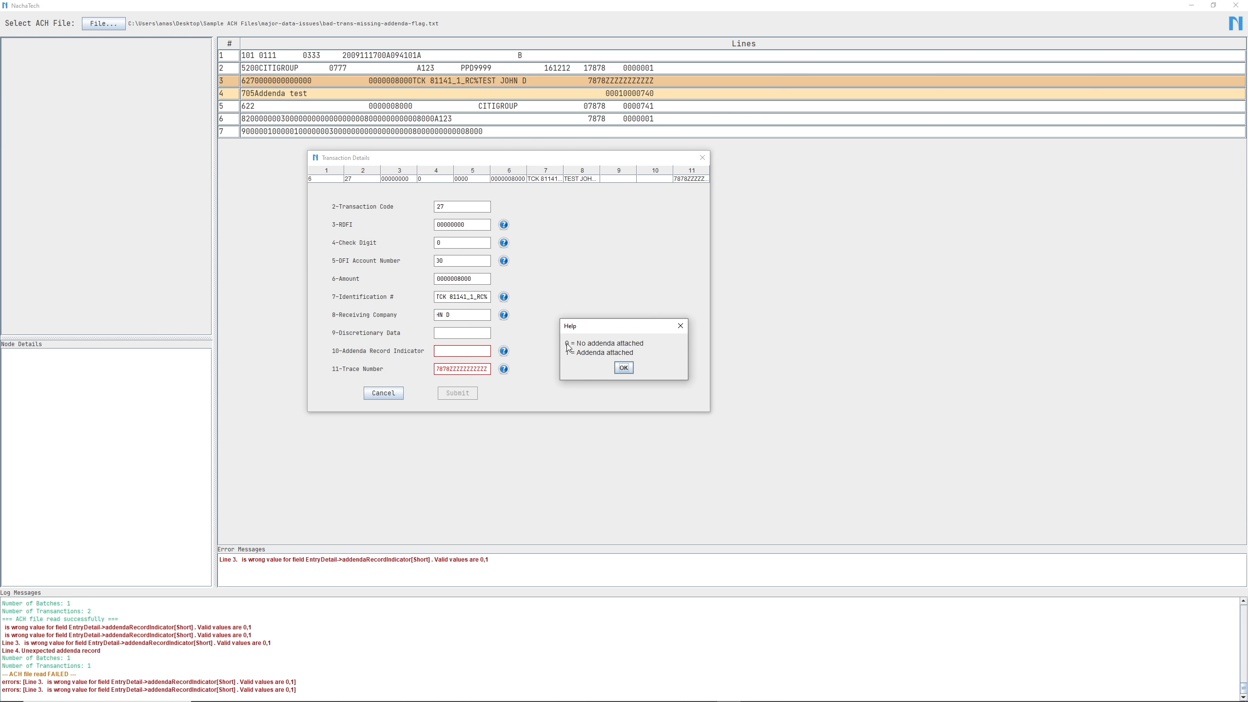
click(623, 368)
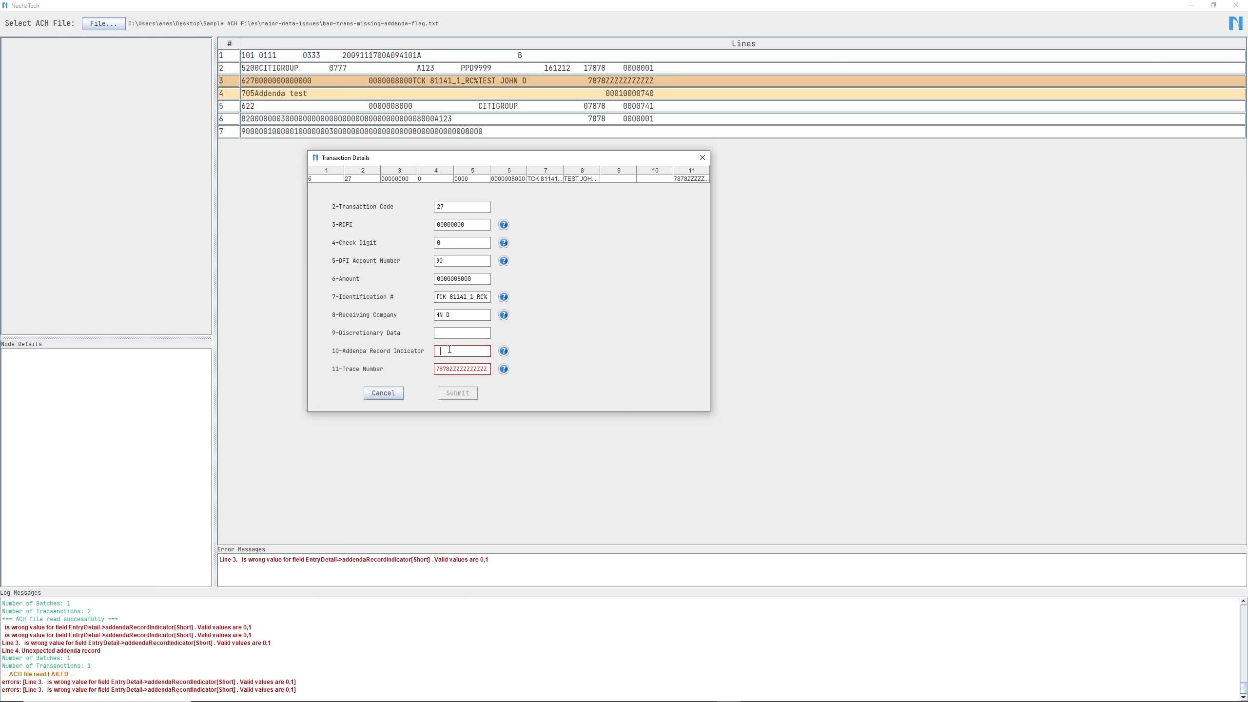
text(1)
drag(452, 369, 487, 371)
key(BackSpace)
text(77777777777)
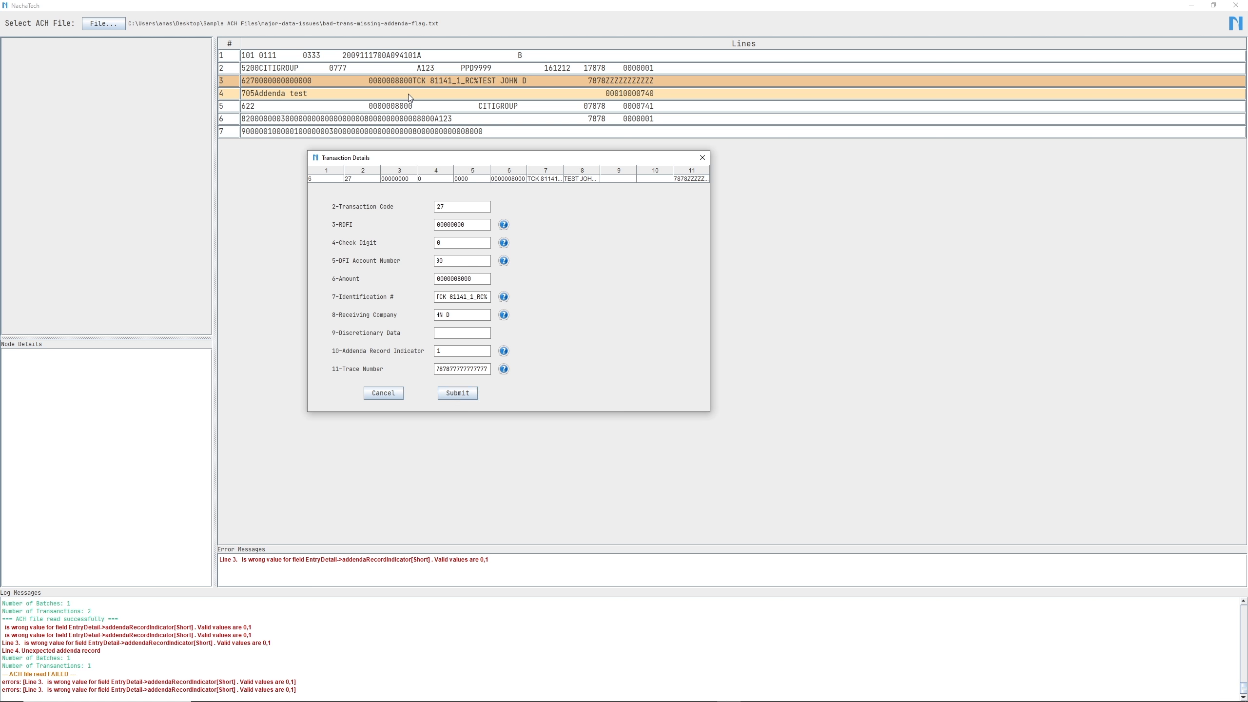
click(456, 393)
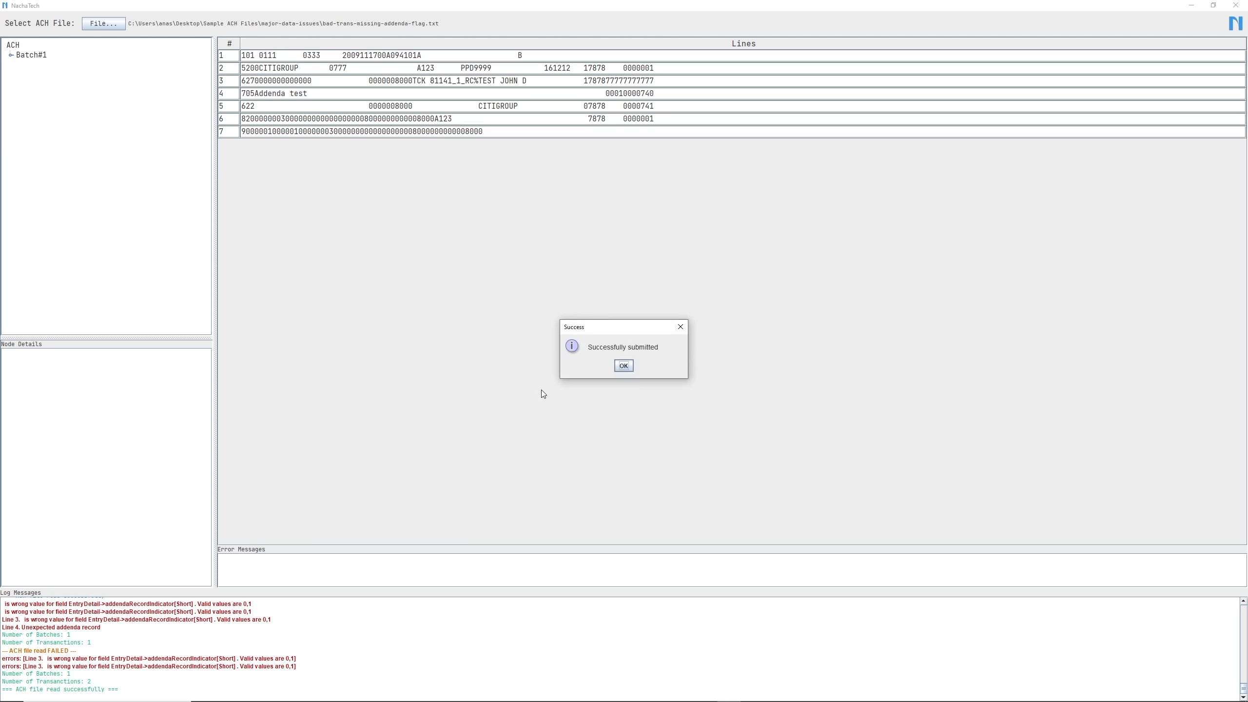
click(624, 366)
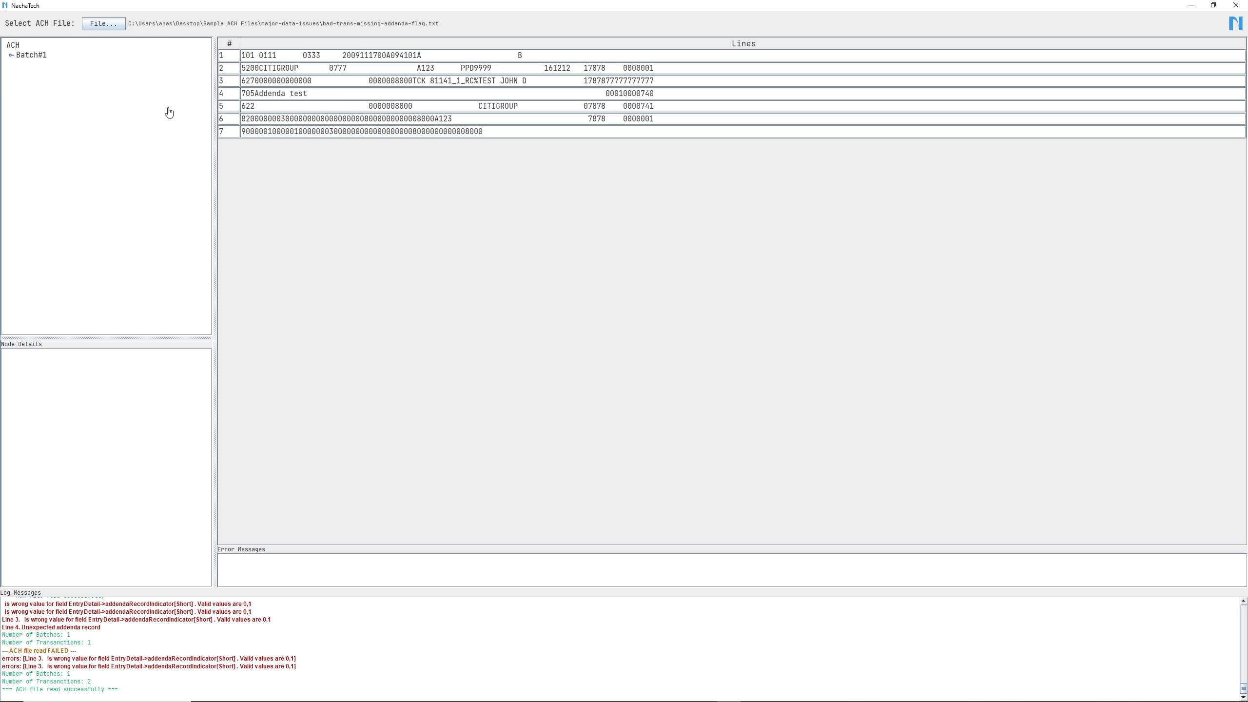
Expand Batch#1 and Trans#3 in the tree, shorten the Trans#3 Identification # to TCK 81141, and submit it.
click(11, 56)
click(20, 65)
double_click(32, 67)
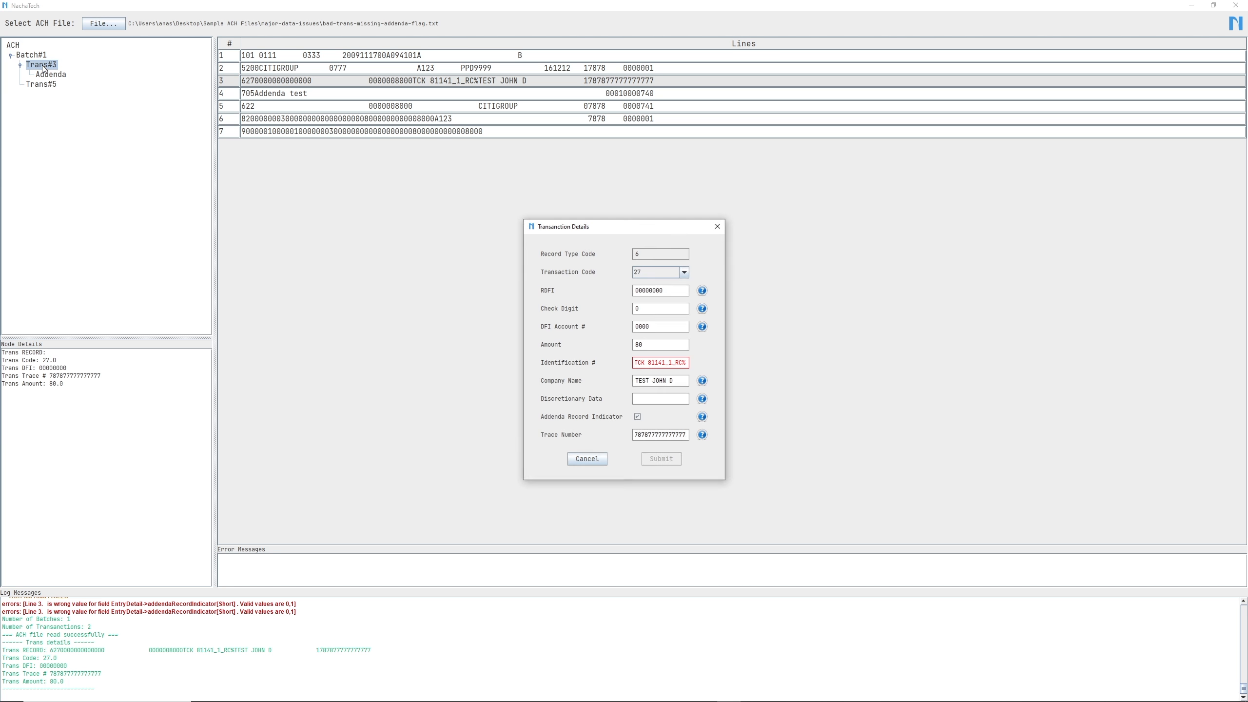
click(670, 362)
key(BackSpace)
click(661, 459)
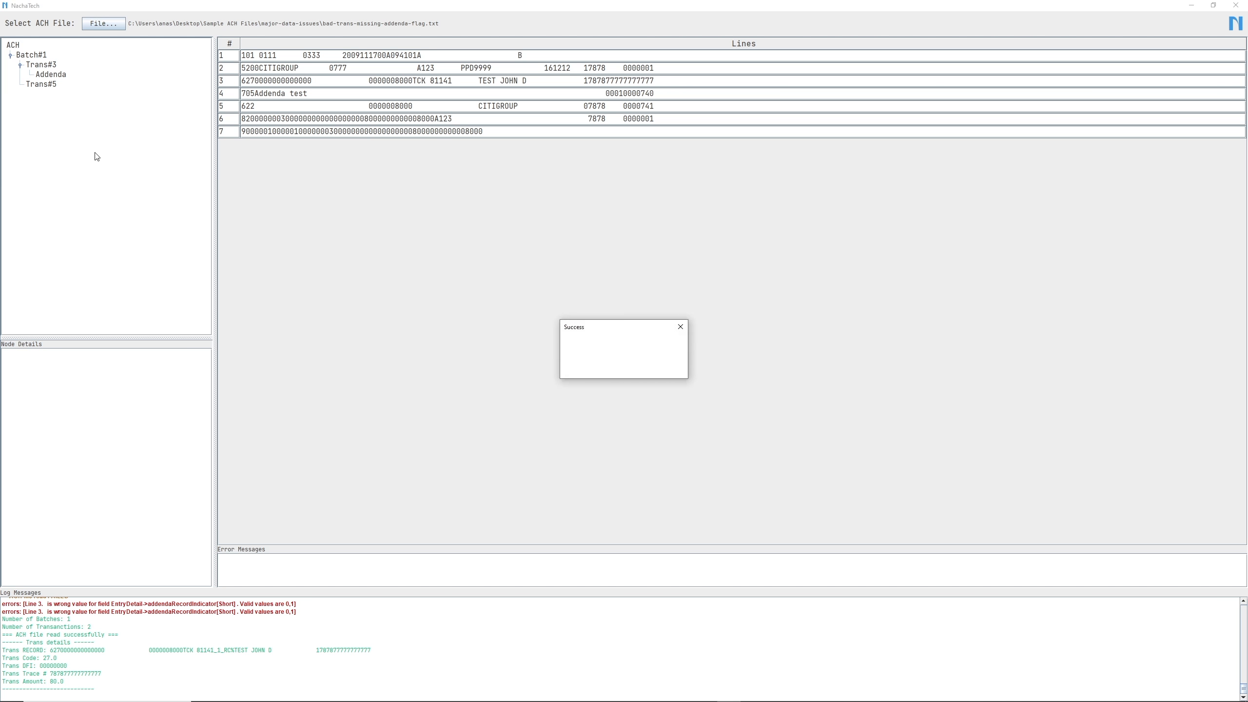
click(626, 367)
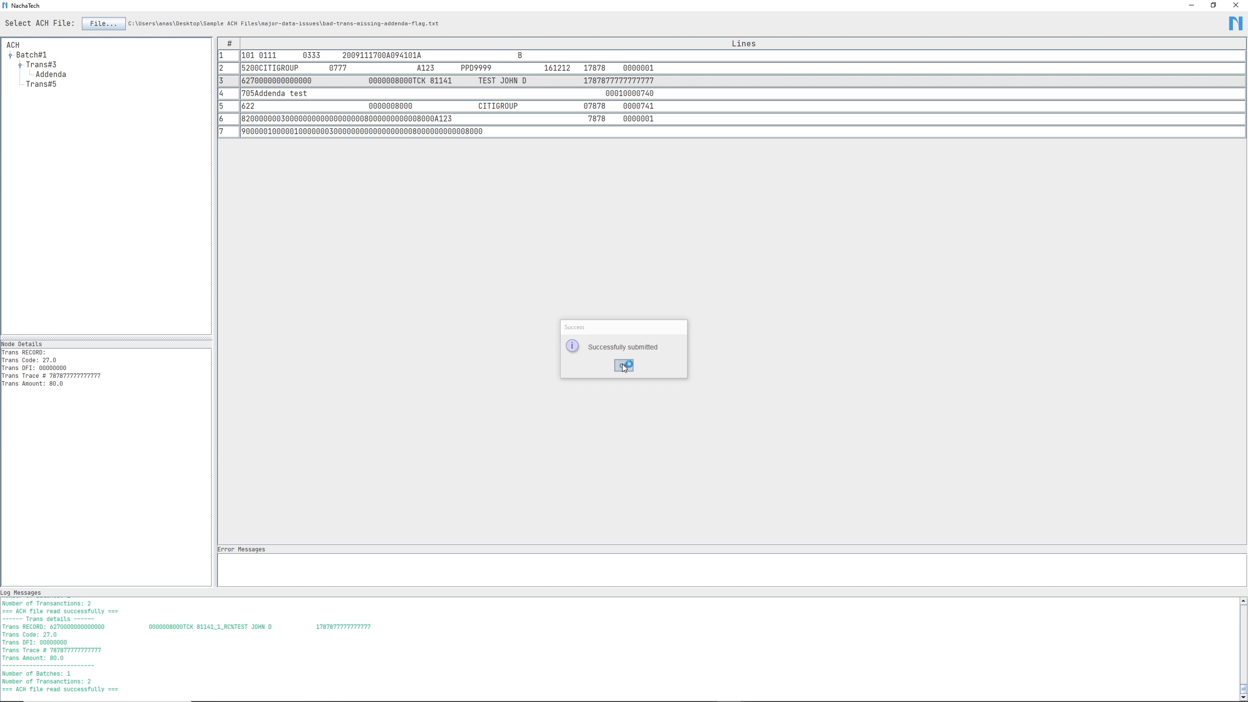